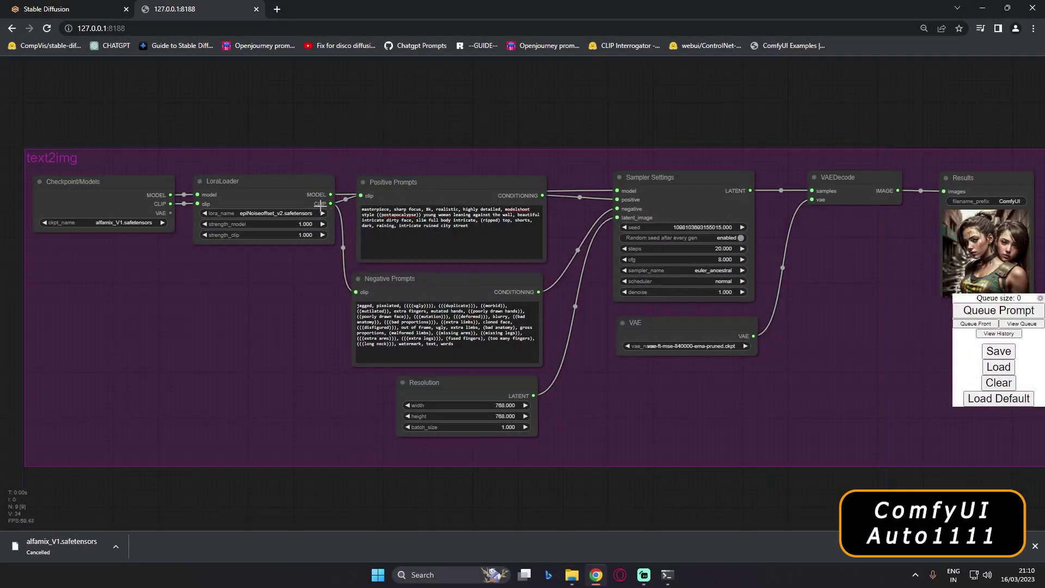
Step: Compare the Stable Diffusion web UI's txt2img setup with the text2img workflow in ComfyUI
click(73, 5)
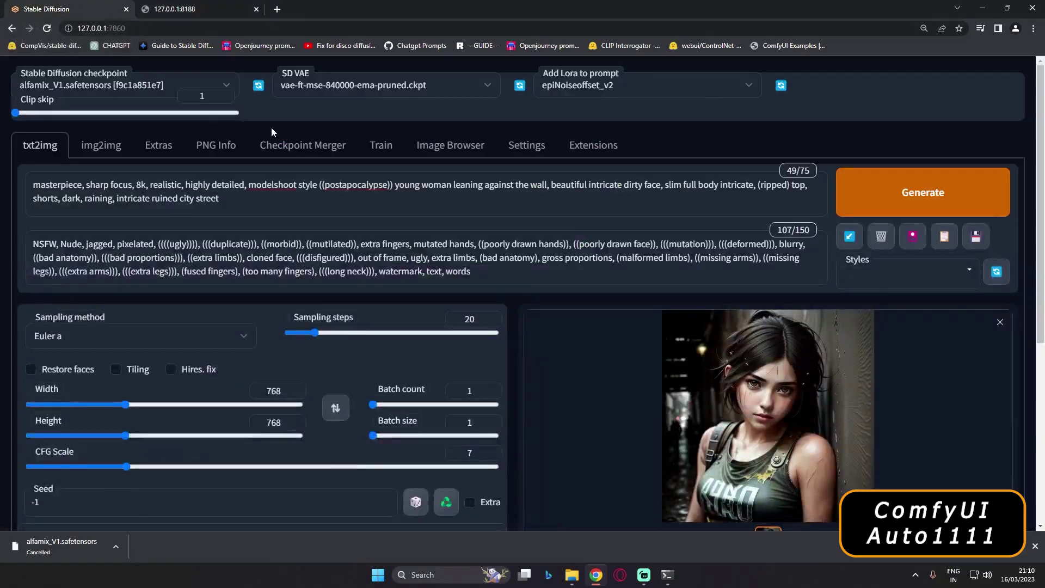
click(174, 9)
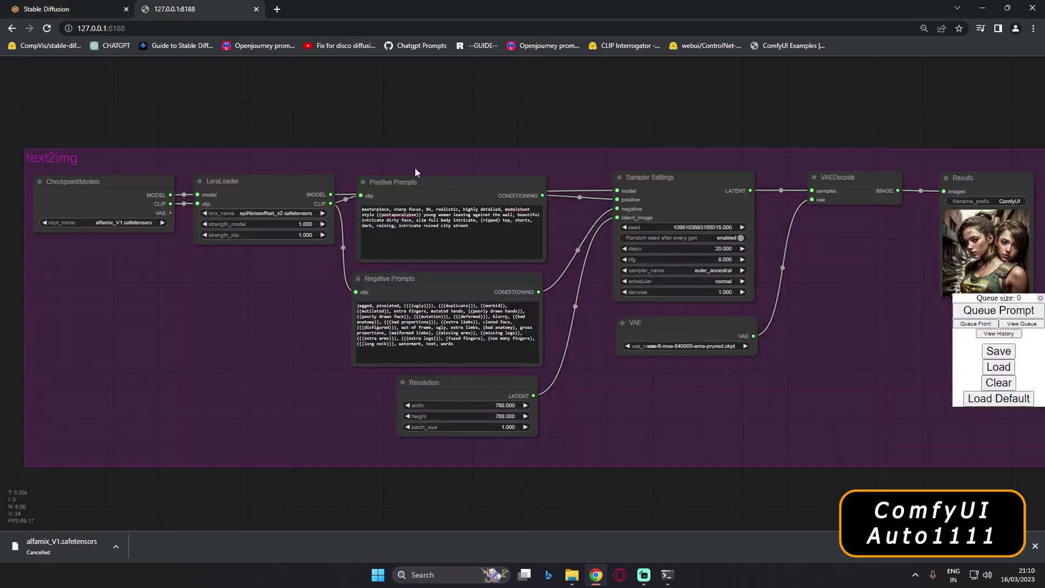
click(76, 7)
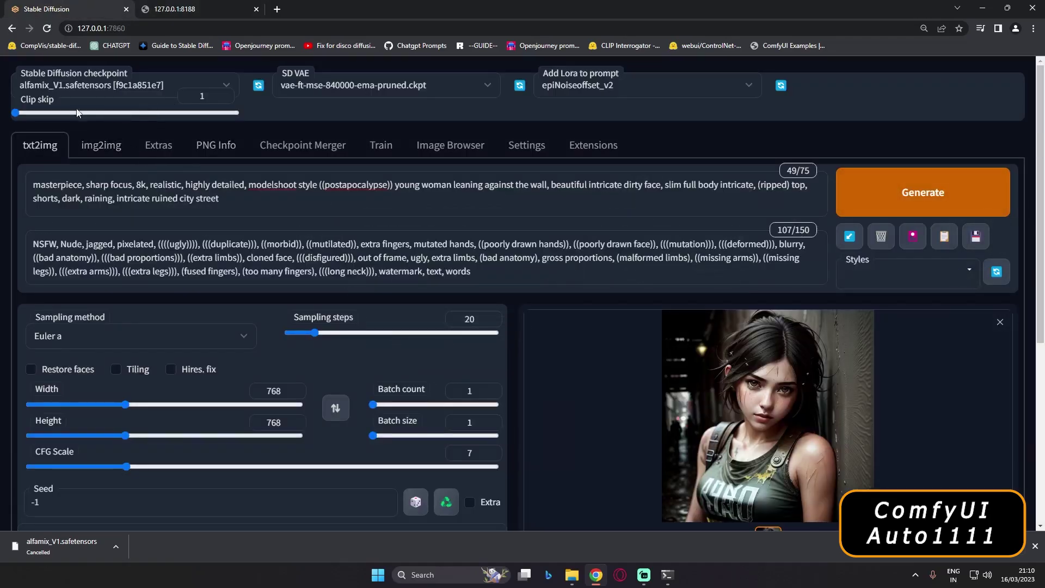
click(207, 11)
click(65, 7)
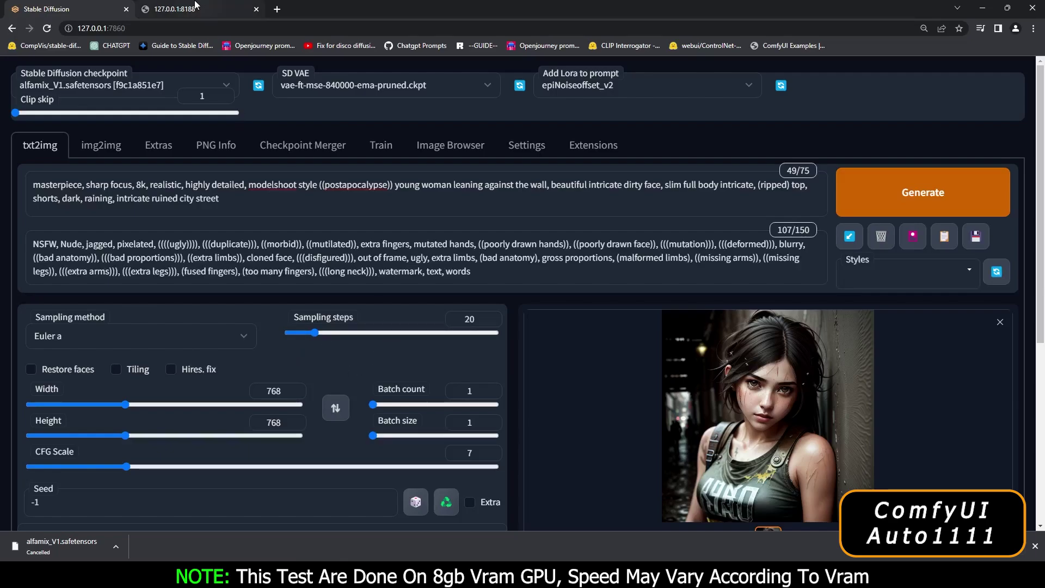
click(175, 8)
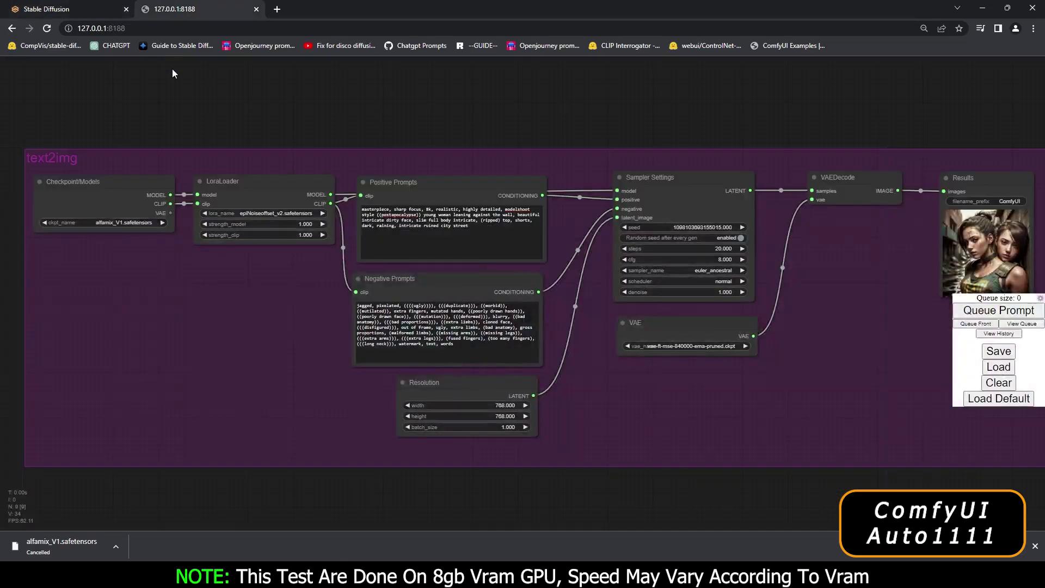
click(75, 8)
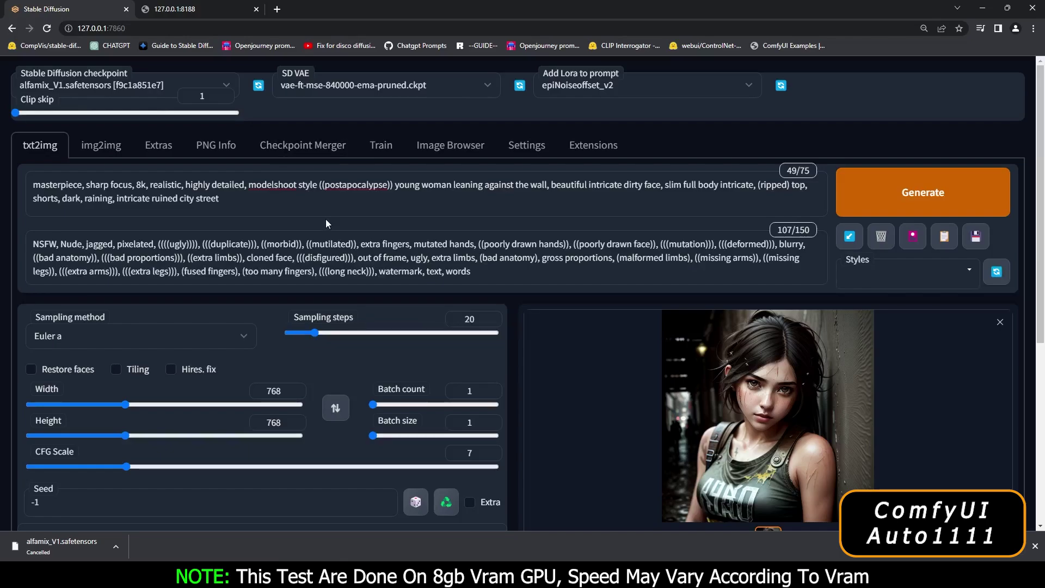
click(190, 9)
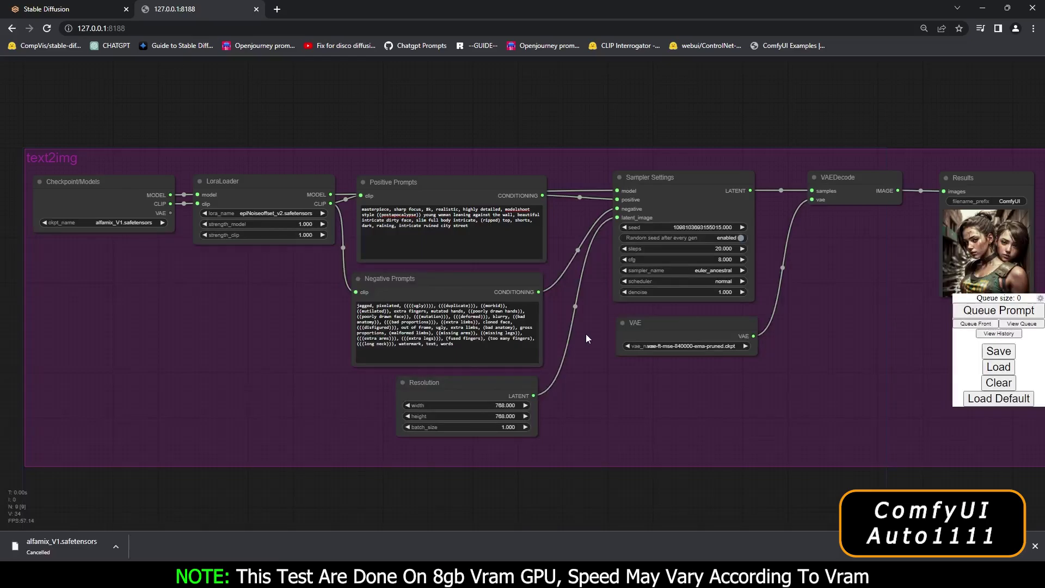
Step: Examine the ComfyUI workflow's checkpoint, LoRA, prompt, resolution, sampler, VAE and results nodes against the Stable Diffusion web UI's settings
scroll(129, 127, up, 4)
drag(129, 127, 327, 116)
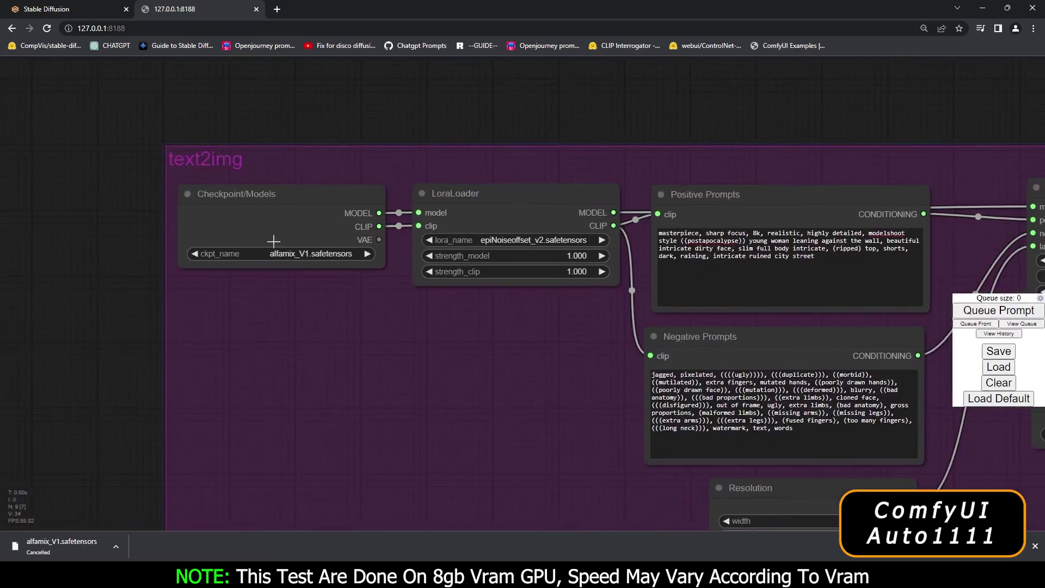
click(86, 14)
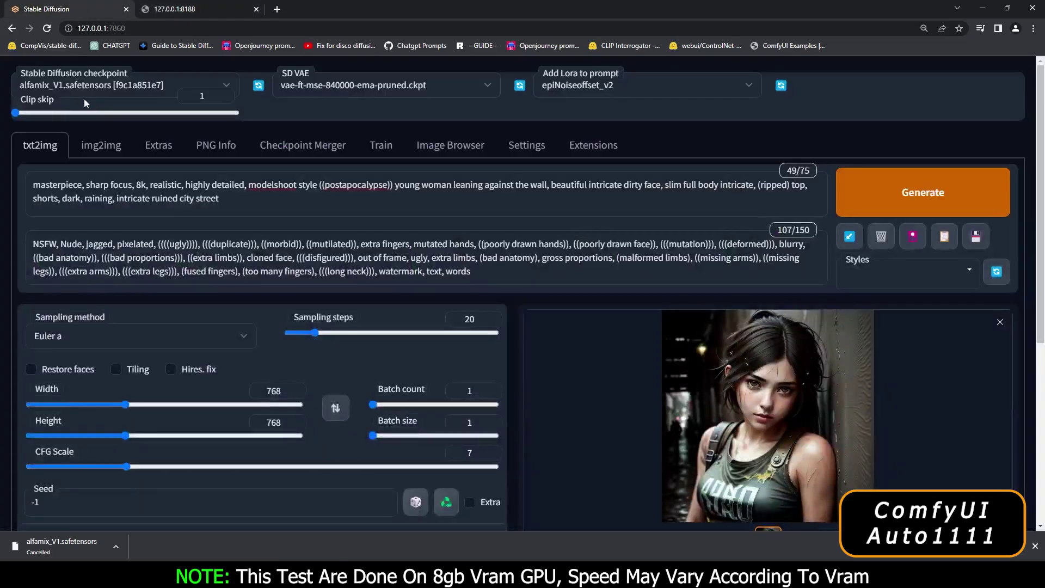
click(193, 9)
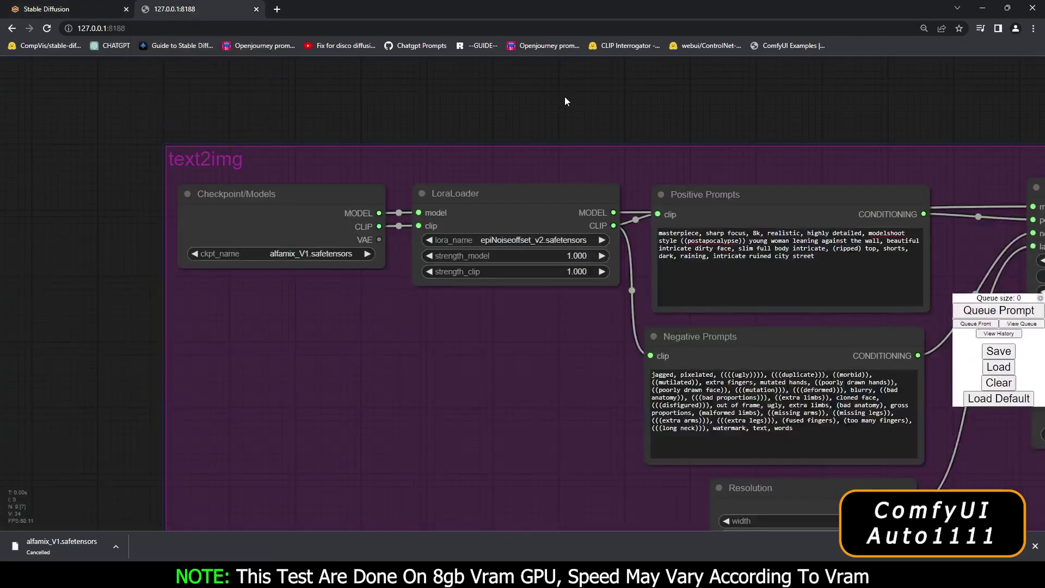
drag(520, 174, 398, 183)
drag(616, 215, 477, 208)
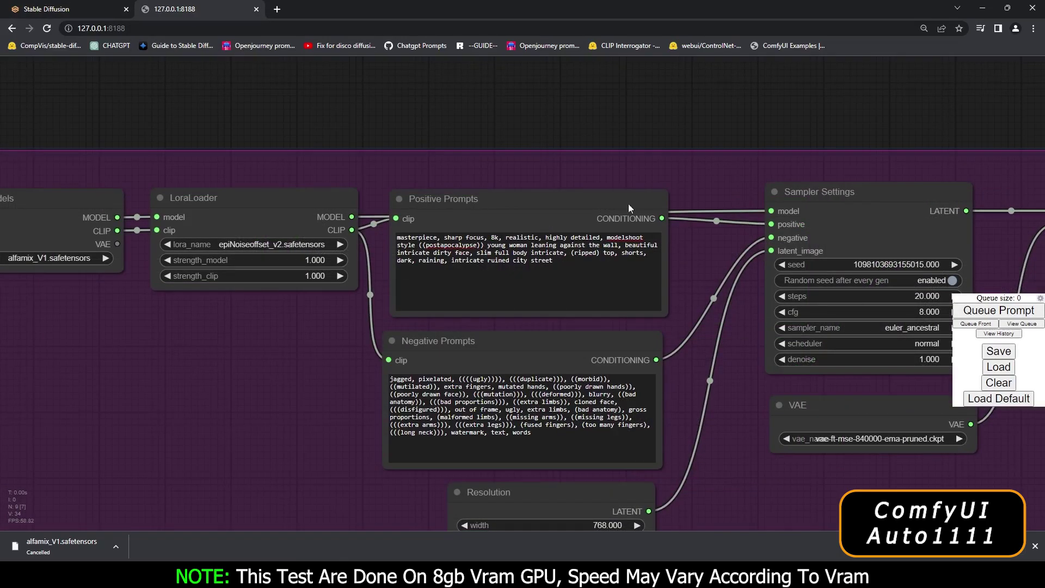
drag(524, 496, 487, 406)
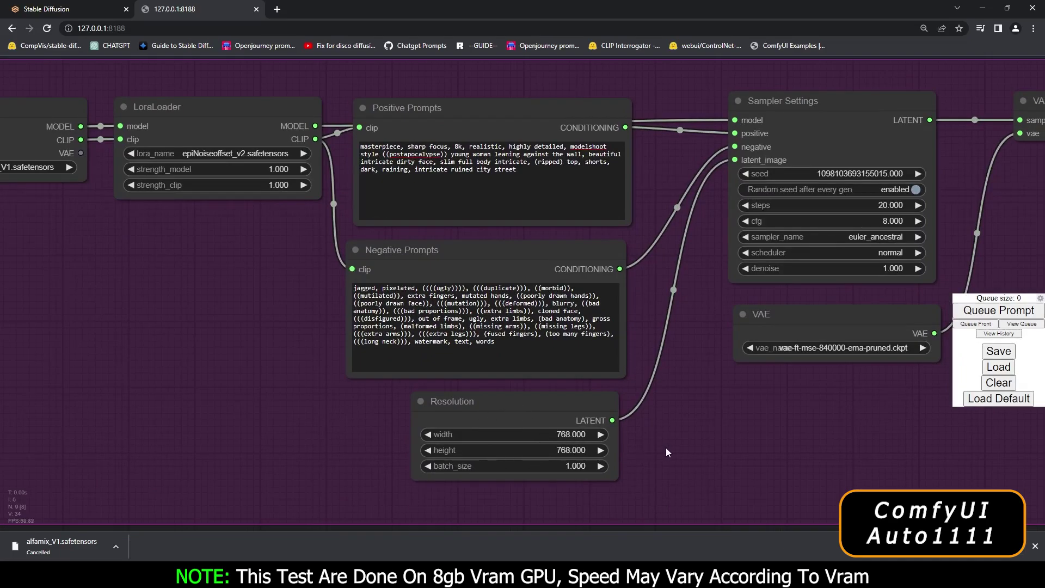
drag(878, 60, 637, 189)
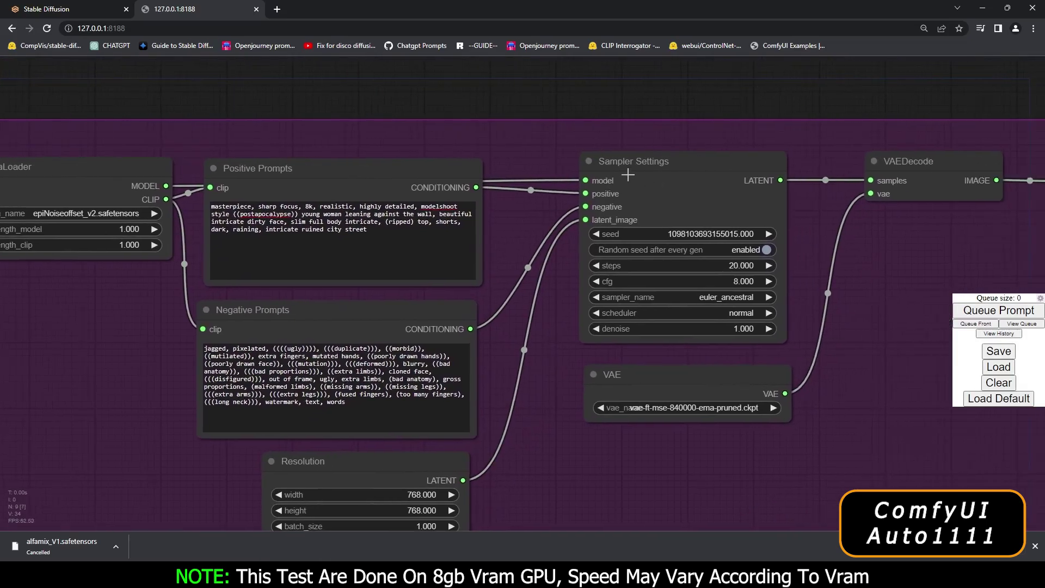
scroll(685, 220, up, 1)
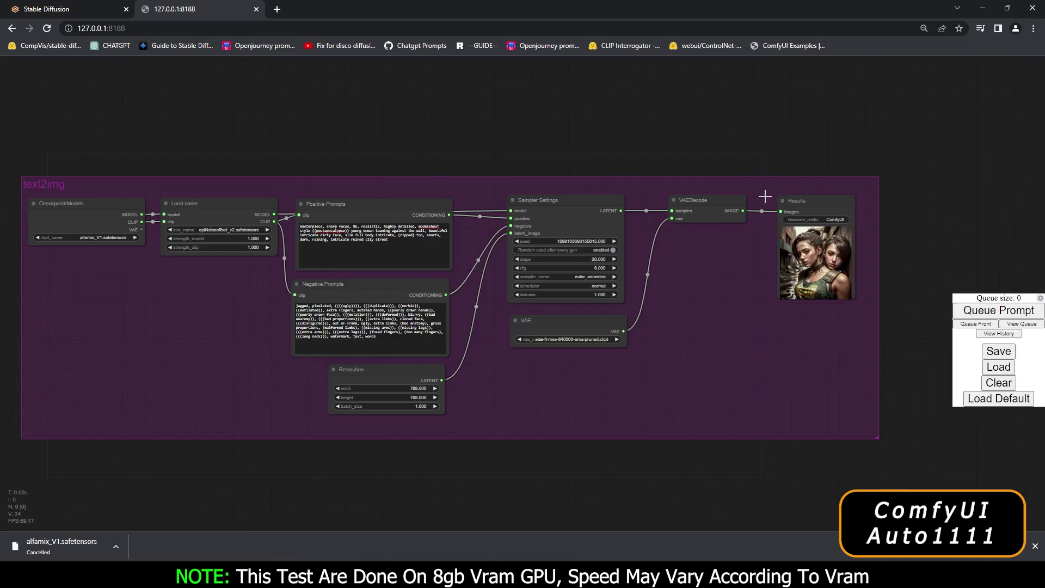
Step: Switch to the Stable Diffusion web UI, view the image generated with 20 sampling steps enlarged, and close the preview
click(82, 9)
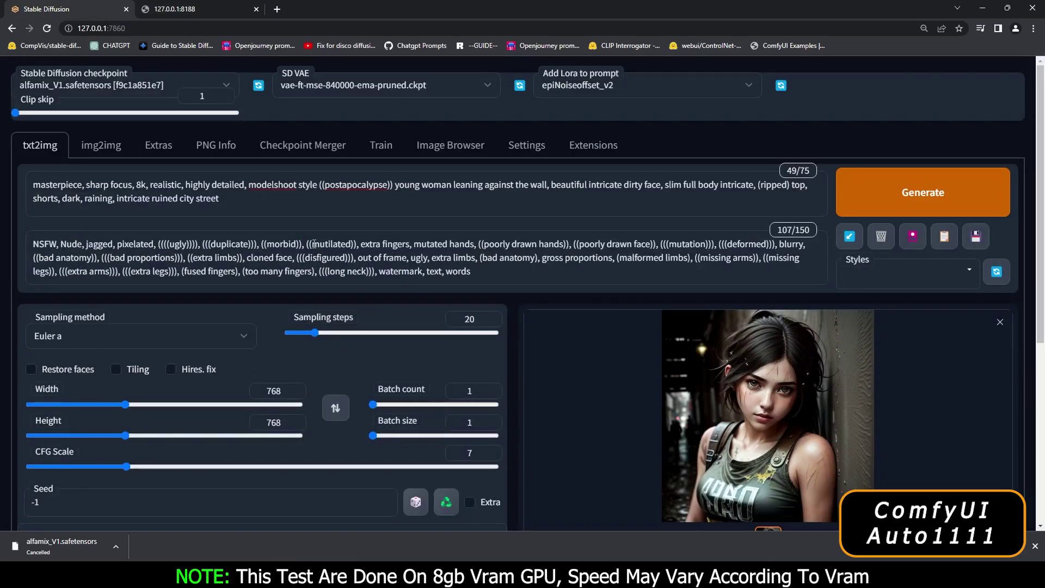
key(ctrl+Tab)
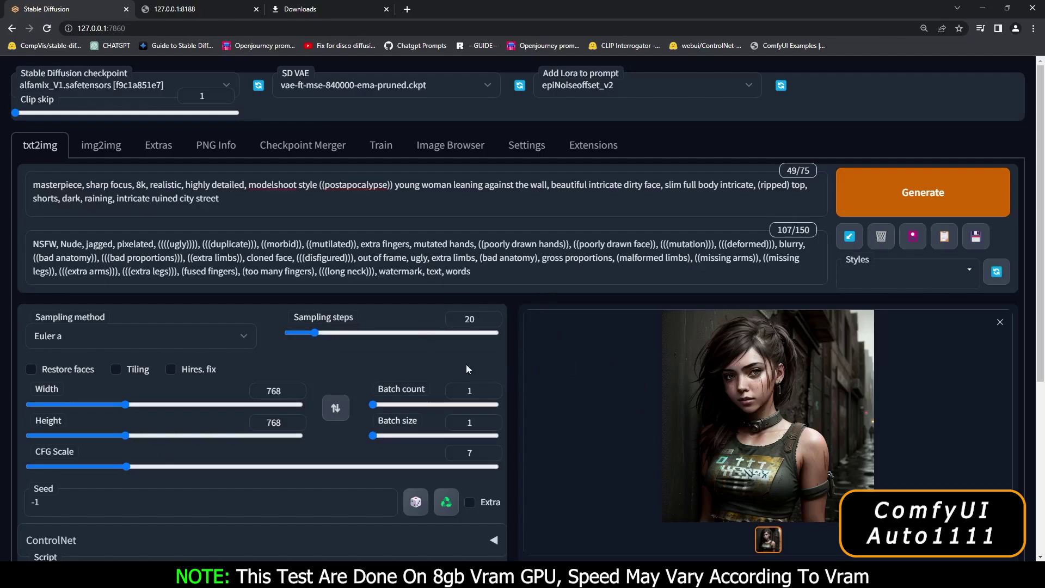
click(759, 409)
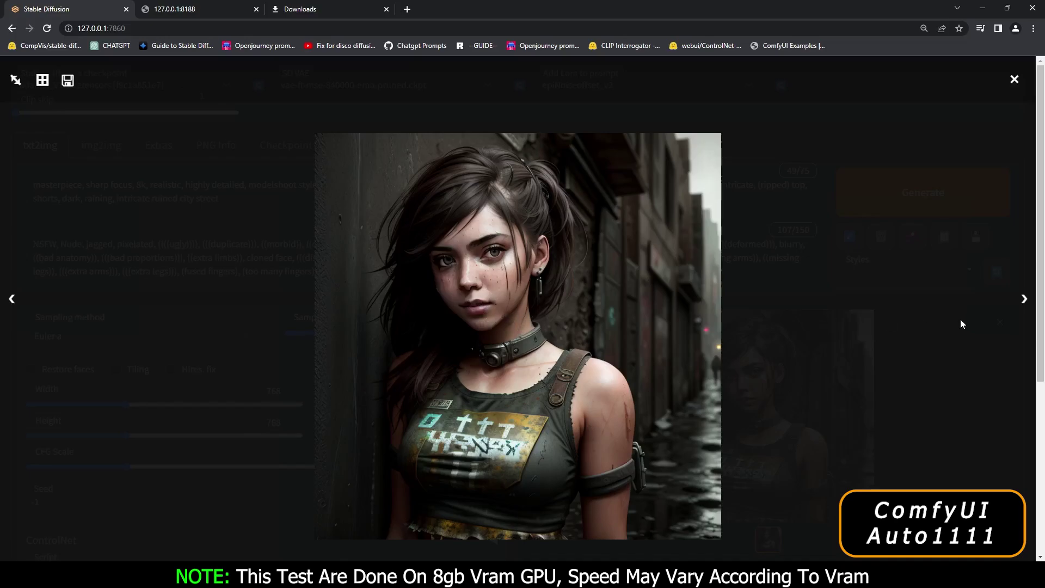
click(949, 307)
Step: Switch to ComfyUI, inspect its sampler settings and generated image up close, and compare both consoles' generation speeds
click(193, 9)
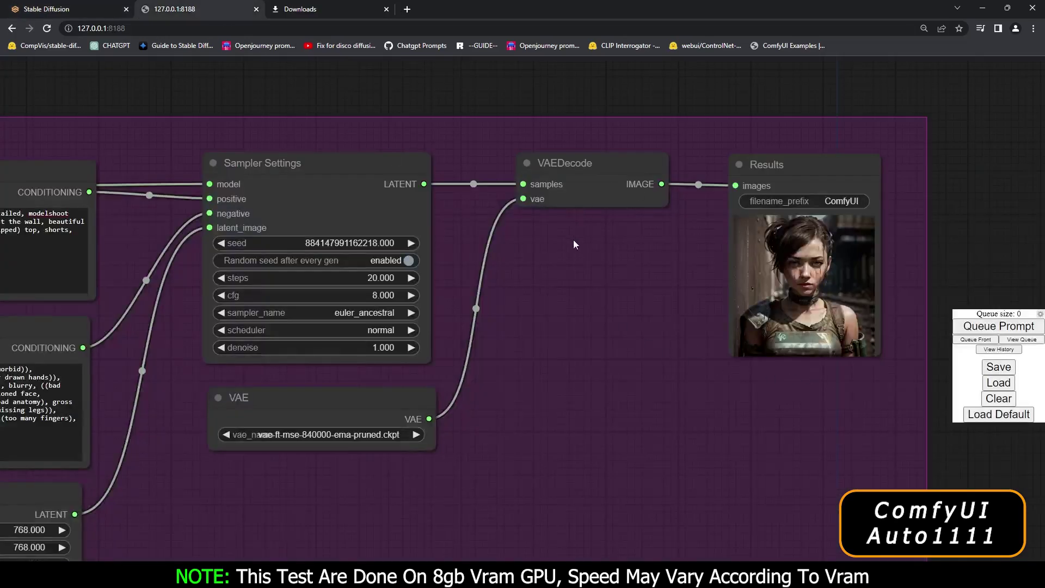
scroll(306, 299, up, 4)
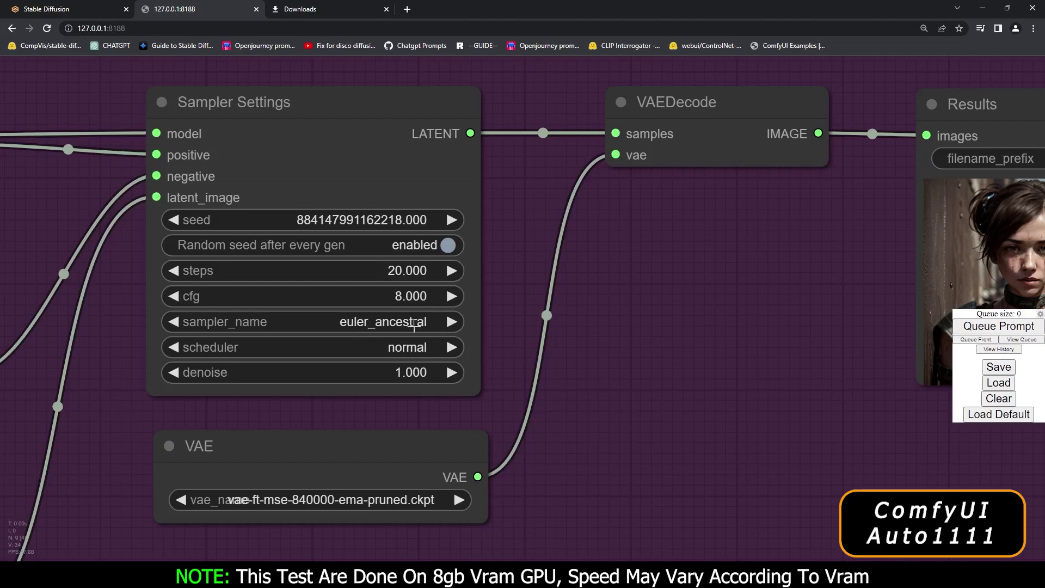
scroll(382, 328, down, 5)
scroll(744, 317, up, 9)
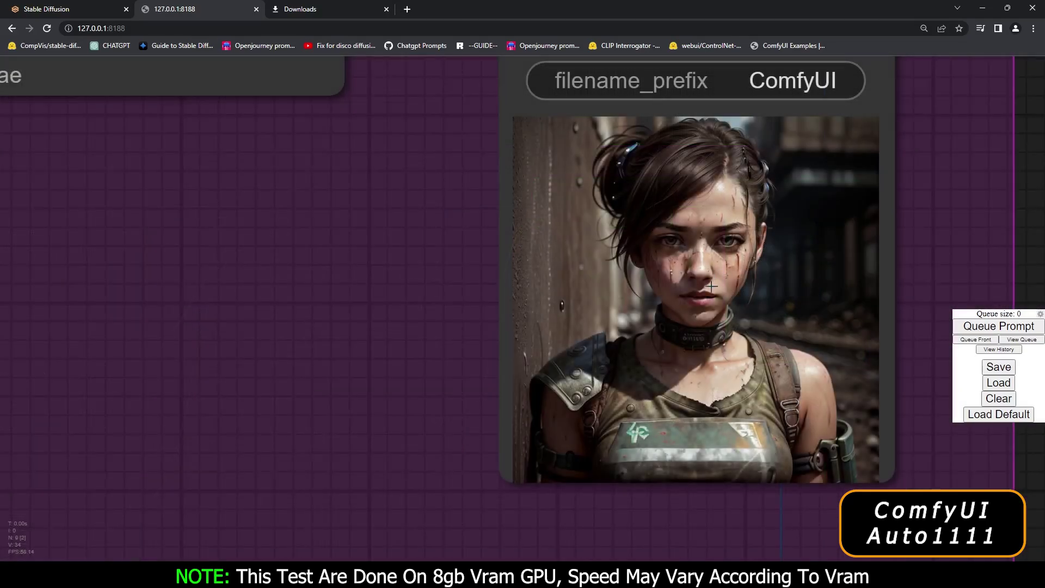
scroll(683, 463, down, 4)
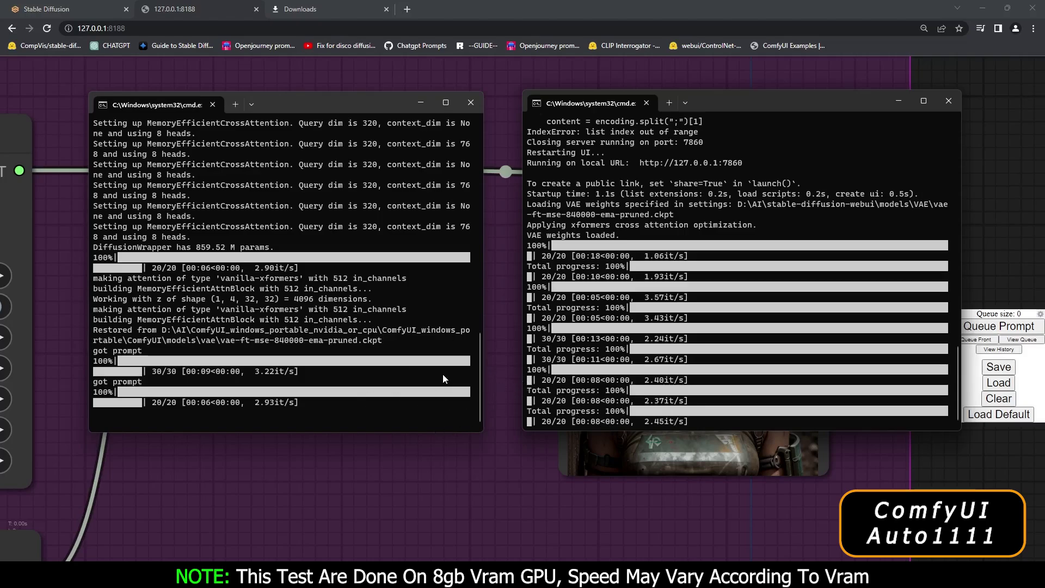
click(730, 551)
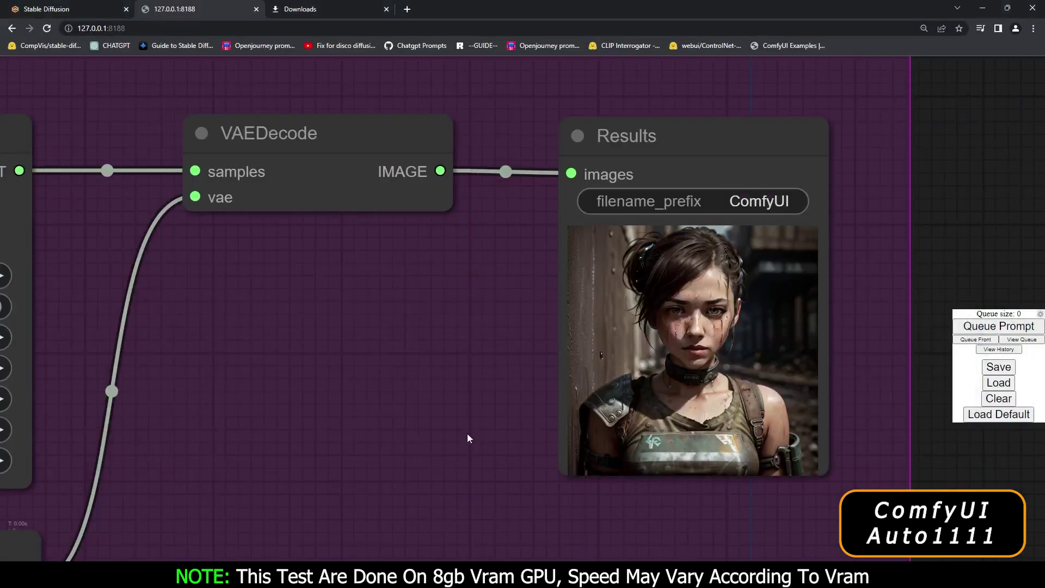
Step: Switch to the Stable Diffusion web UI and set its txt2img sampling steps to 30
scroll(360, 338, down, 3)
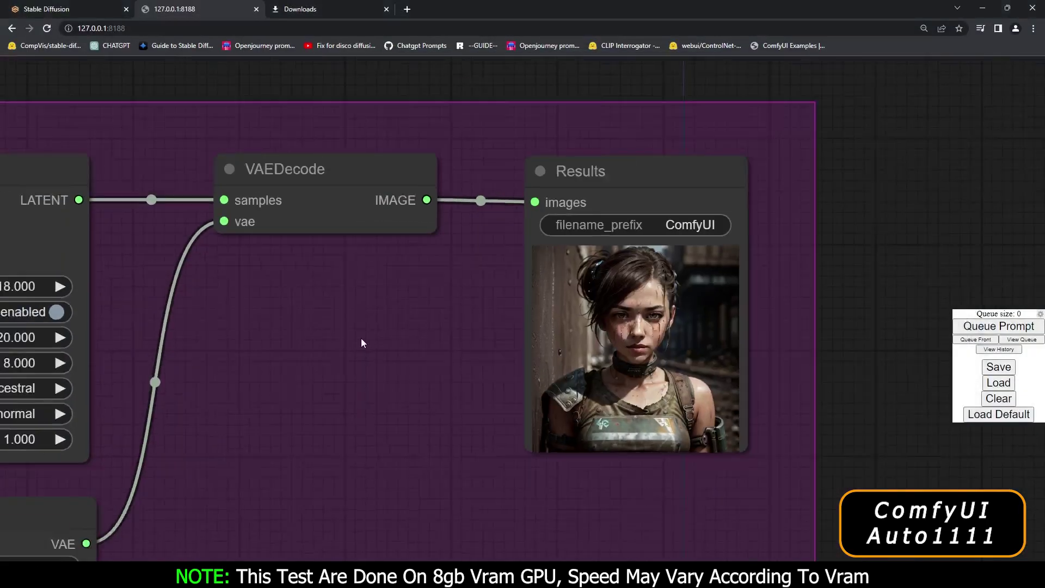
drag(164, 111, 547, 89)
drag(427, 315, 651, 316)
click(70, 9)
double_click(472, 320)
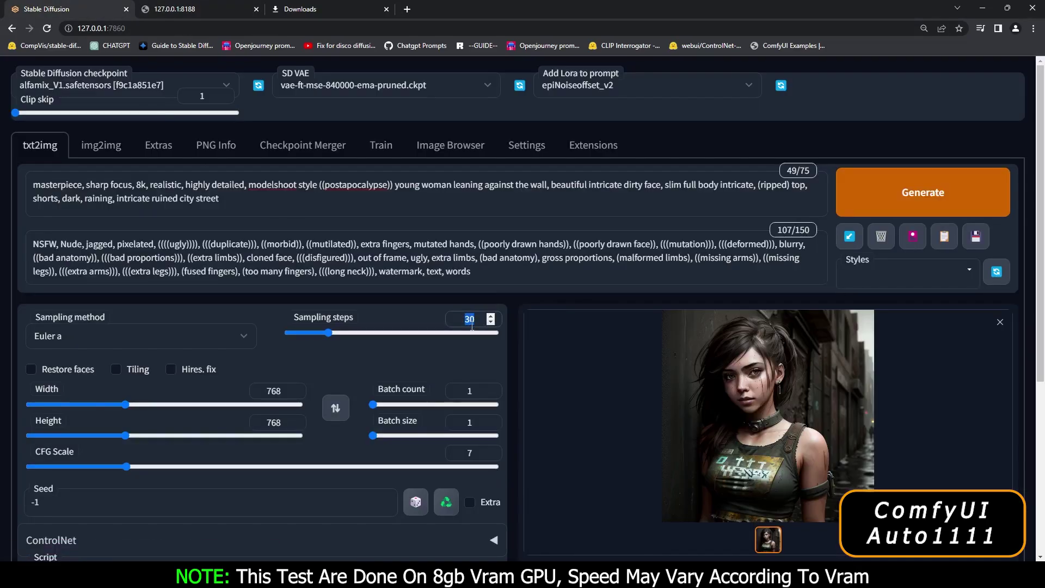
click(632, 576)
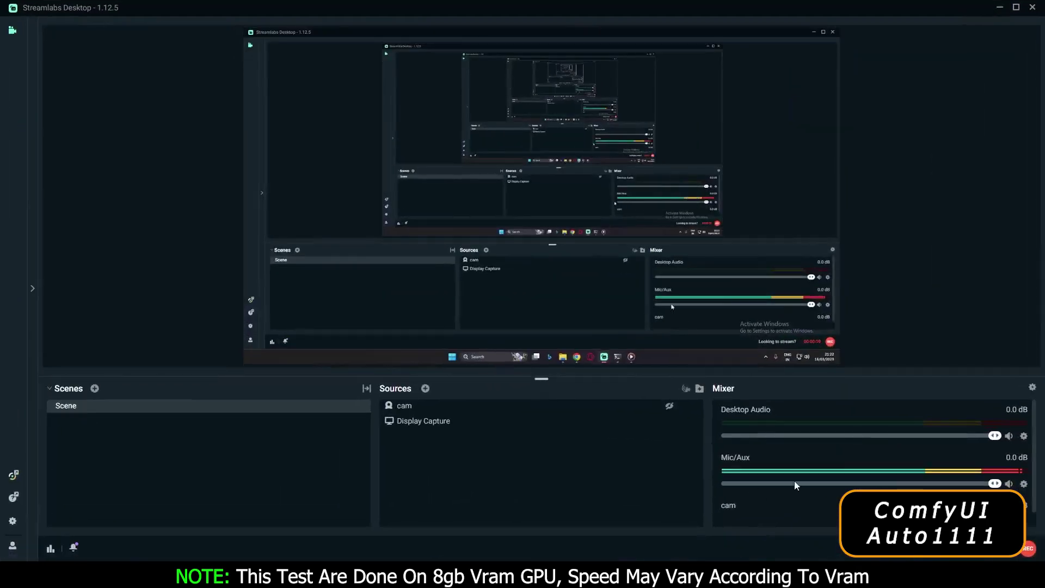
mouse_move(632, 575)
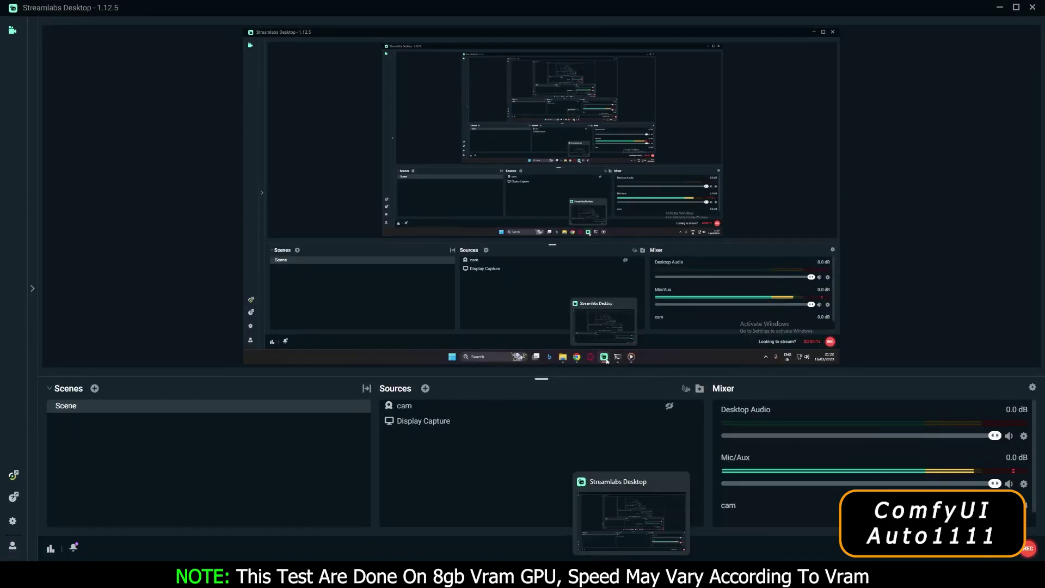
click(632, 576)
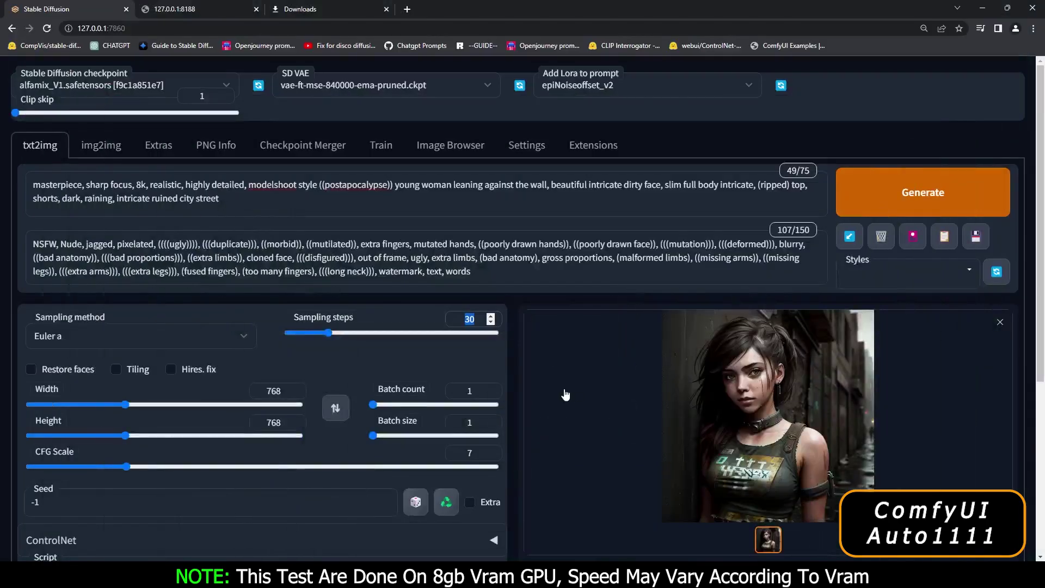
Step: View the image generated with 30 sampling steps enlarged in the Stable Diffusion web UI and close the preview
click(464, 323)
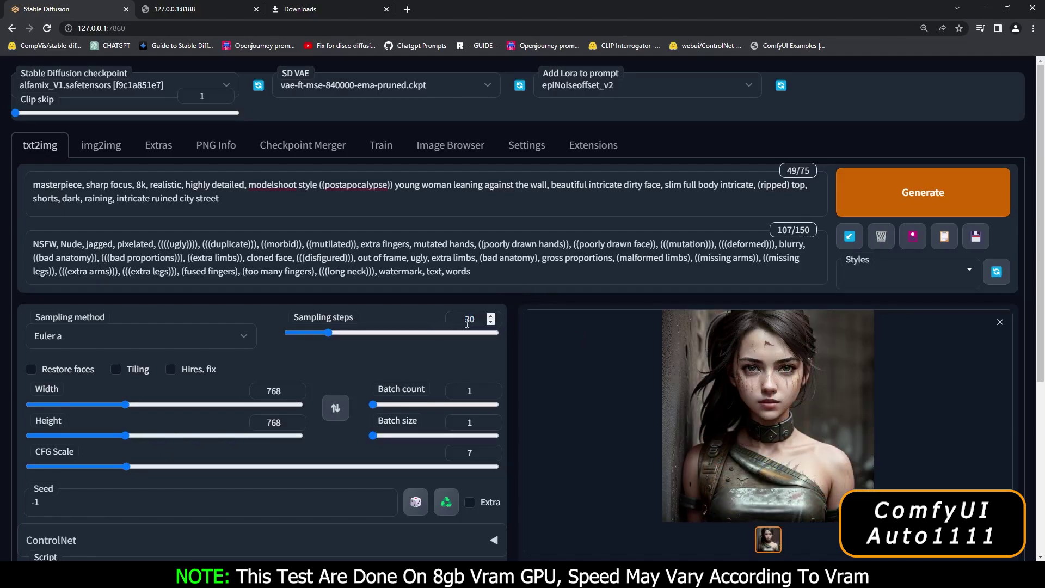
click(797, 404)
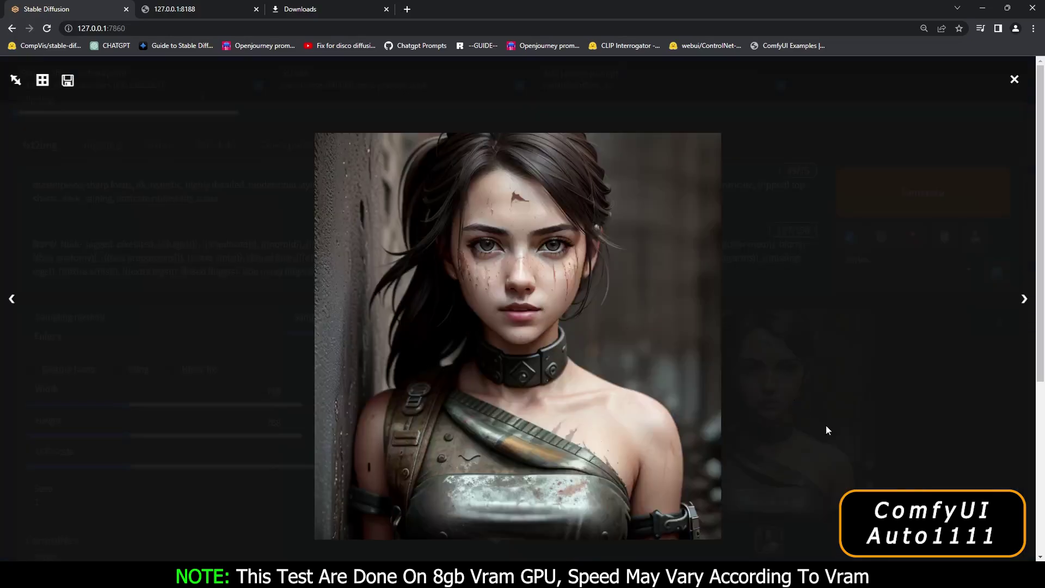
click(907, 407)
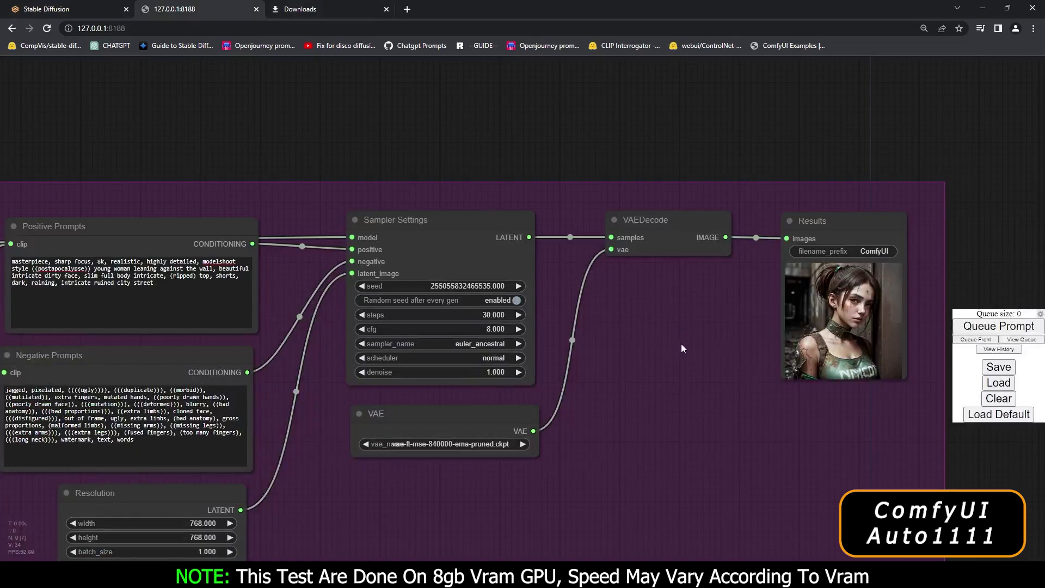
Step: Inspect ComfyUI's 30-step image in the Results node up close and check the sampler settings used
scroll(843, 357, up, 6)
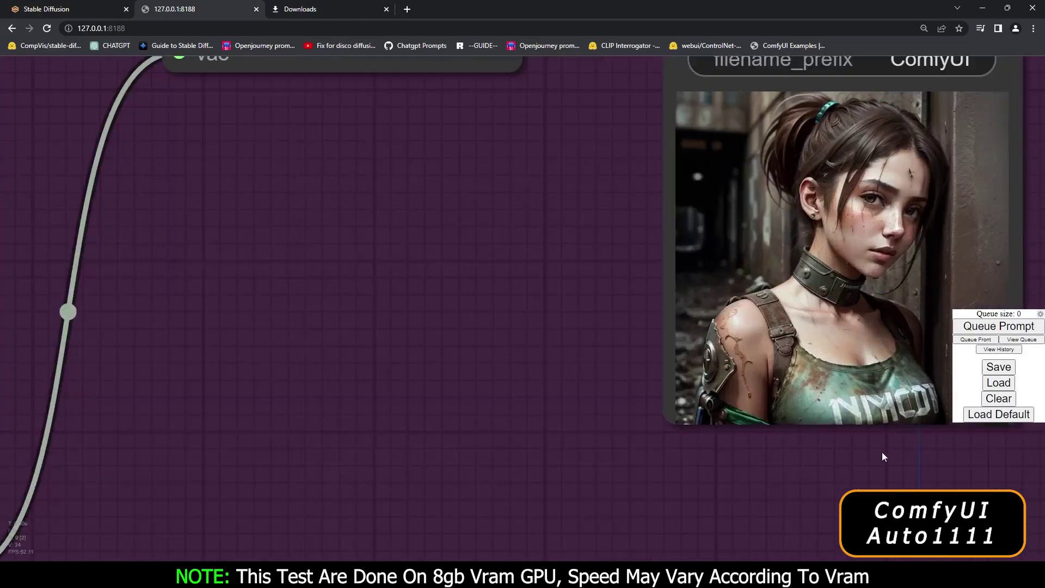
scroll(895, 321, down, 6)
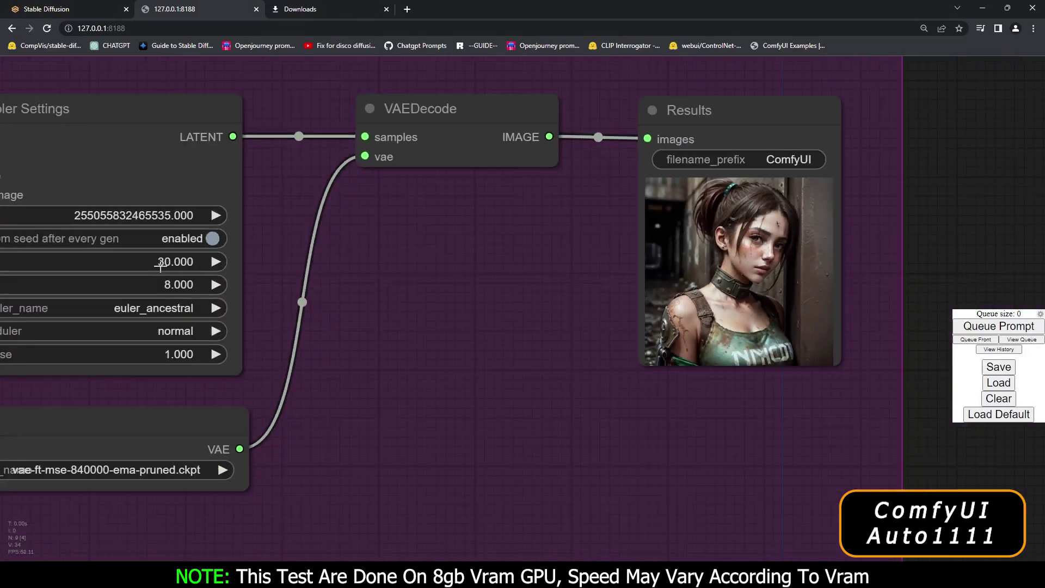
scroll(207, 196, down, 3)
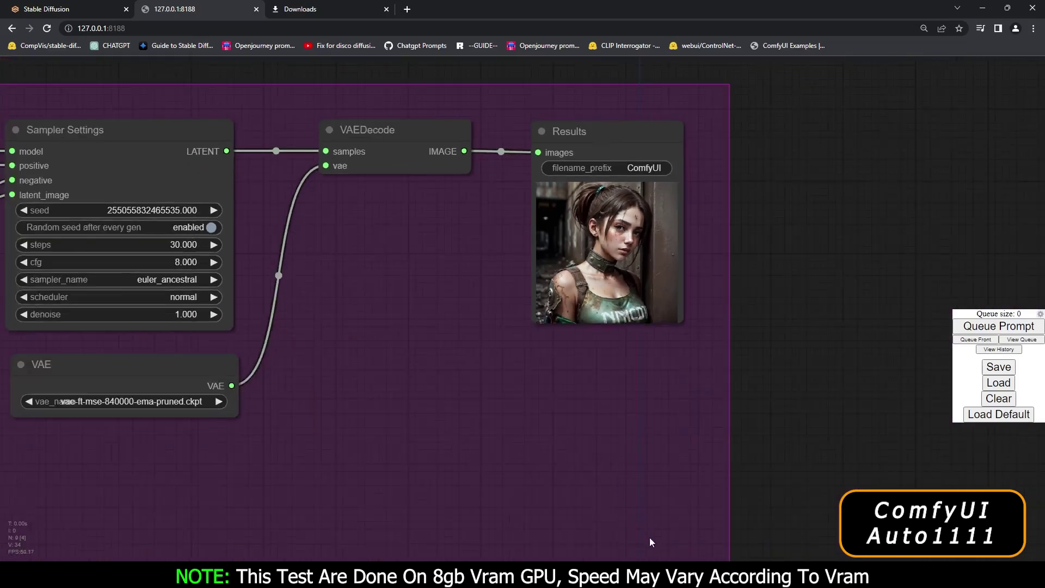
Step: Bring up both console windows to compare the generation speeds of the 30-step runs
click(615, 506)
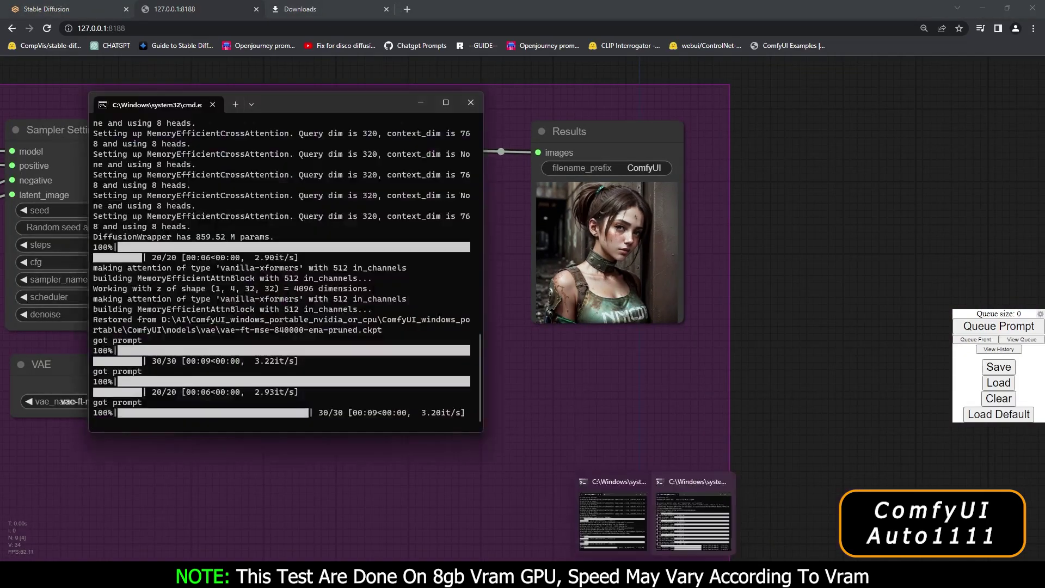
click(680, 490)
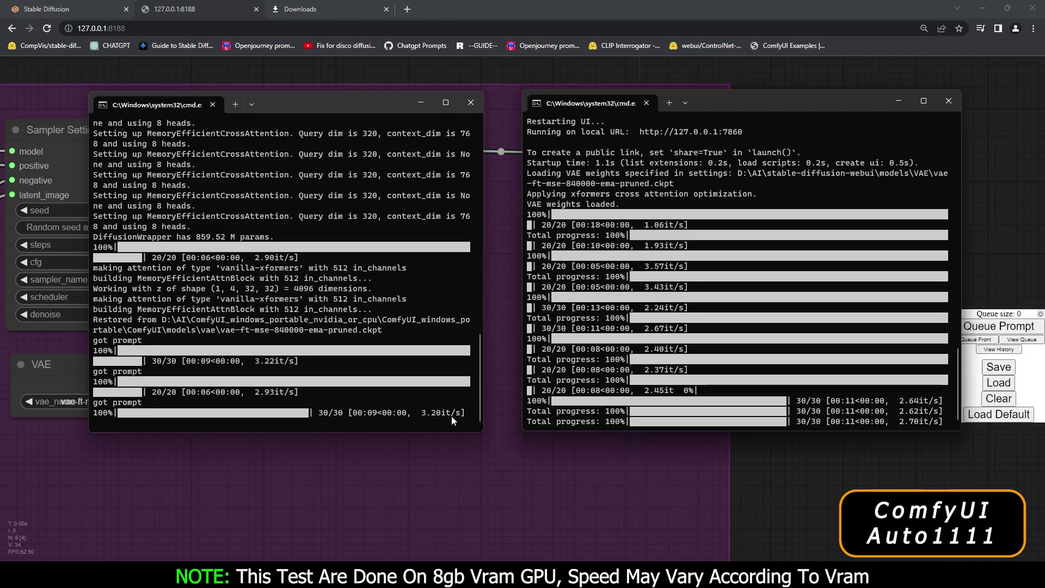
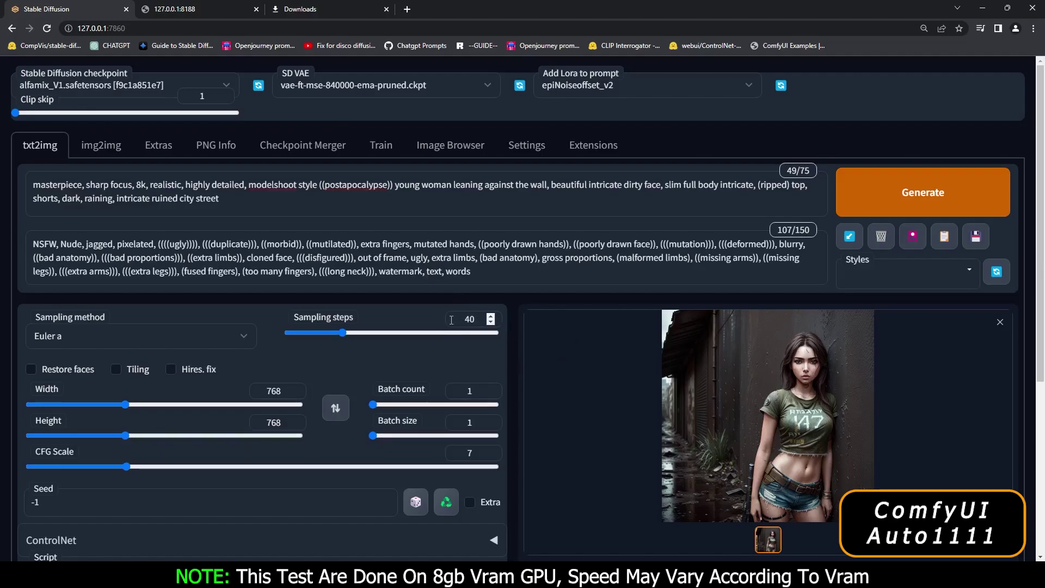
Step: View the 40-step image enlarged in the Stable Diffusion web UI, then inspect ComfyUI's 40-step image in the Results node up close
click(786, 403)
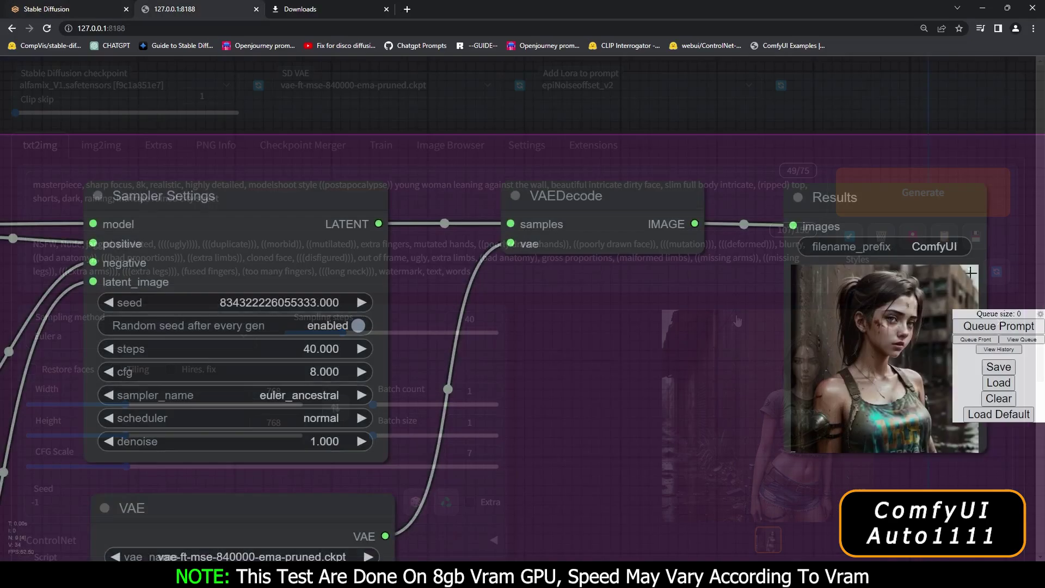
scroll(999, 91, up, 4)
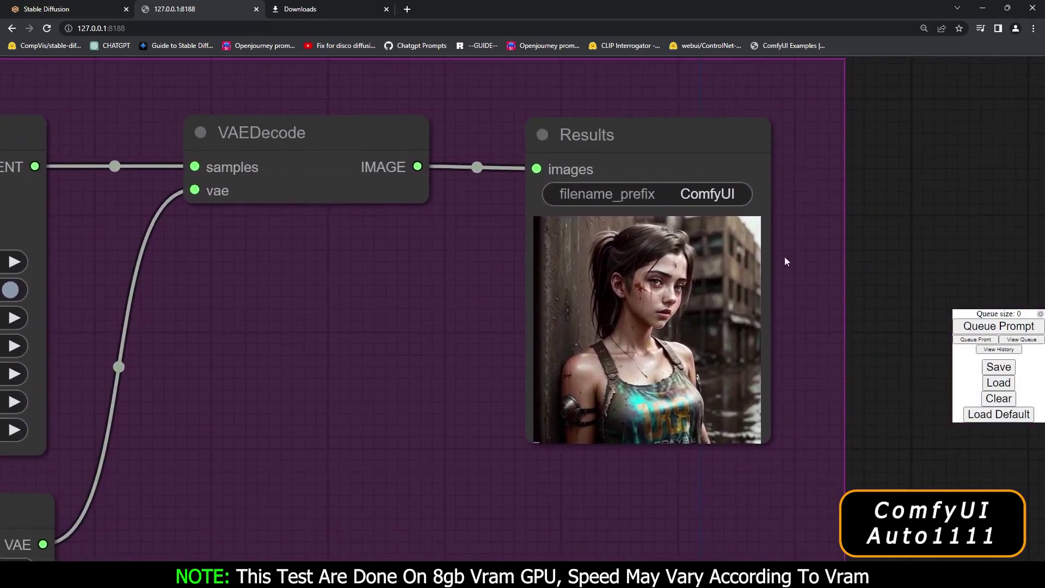
scroll(642, 318, up, 3)
scroll(642, 319, up, 1)
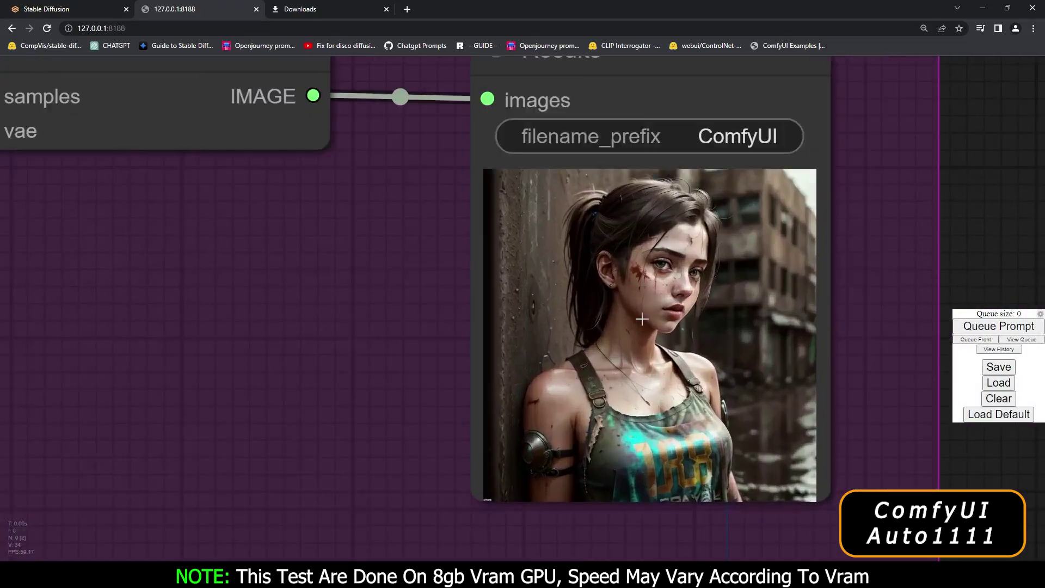
scroll(644, 306, down, 4)
scroll(644, 305, down, 2)
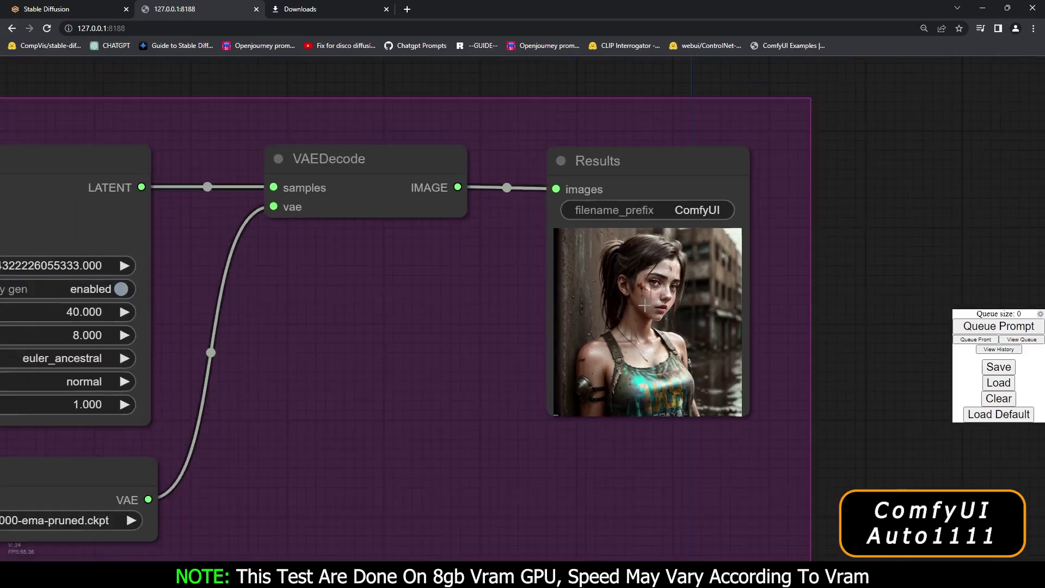
drag(138, 134, 324, 134)
Step: Bring up both console windows to compare the generation speeds of the 40-step runs, then return to ComfyUI
click(630, 506)
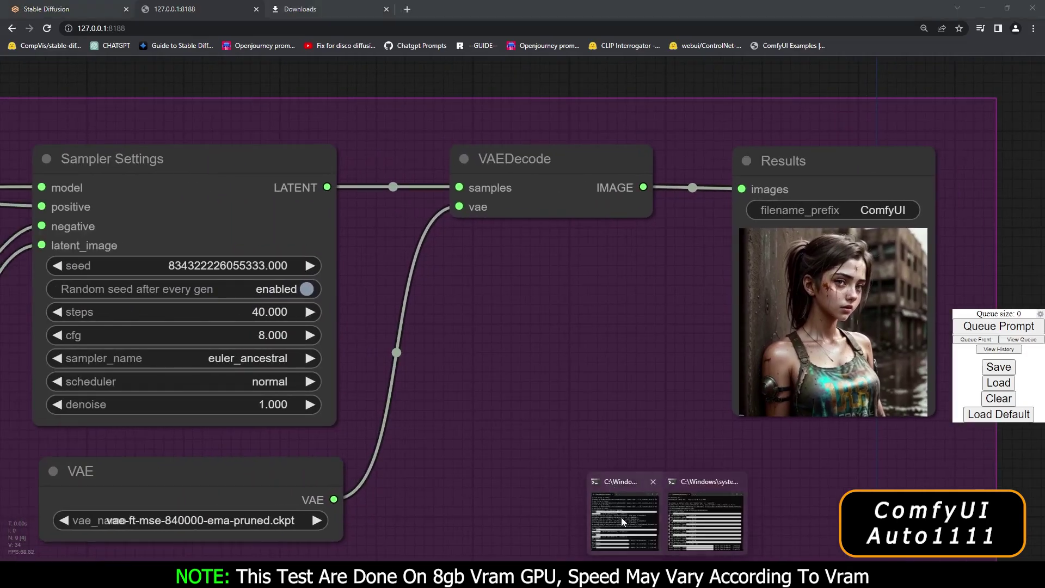
click(622, 517)
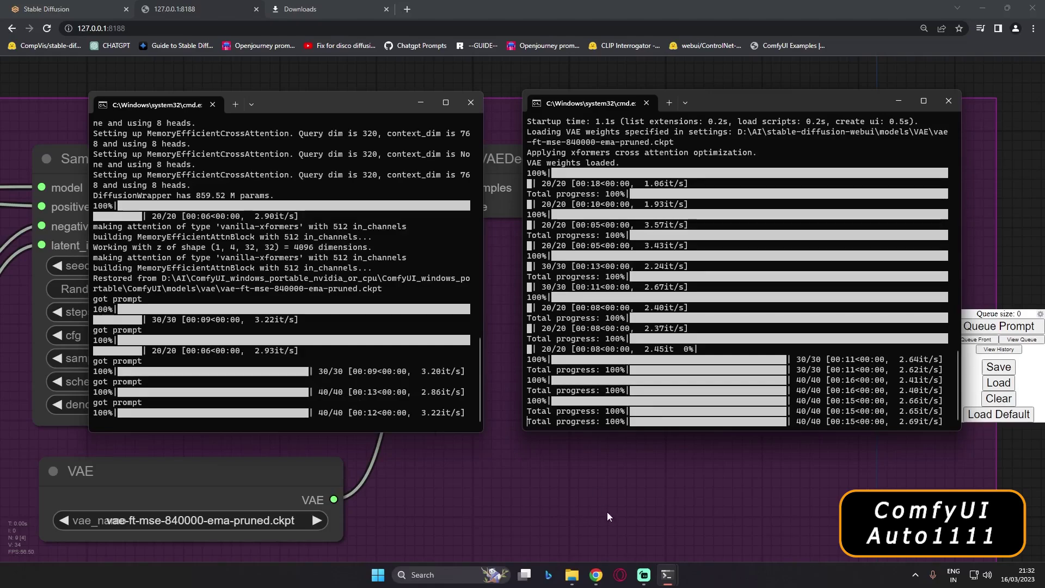
mouse_move(646, 578)
key(alt+Tab)
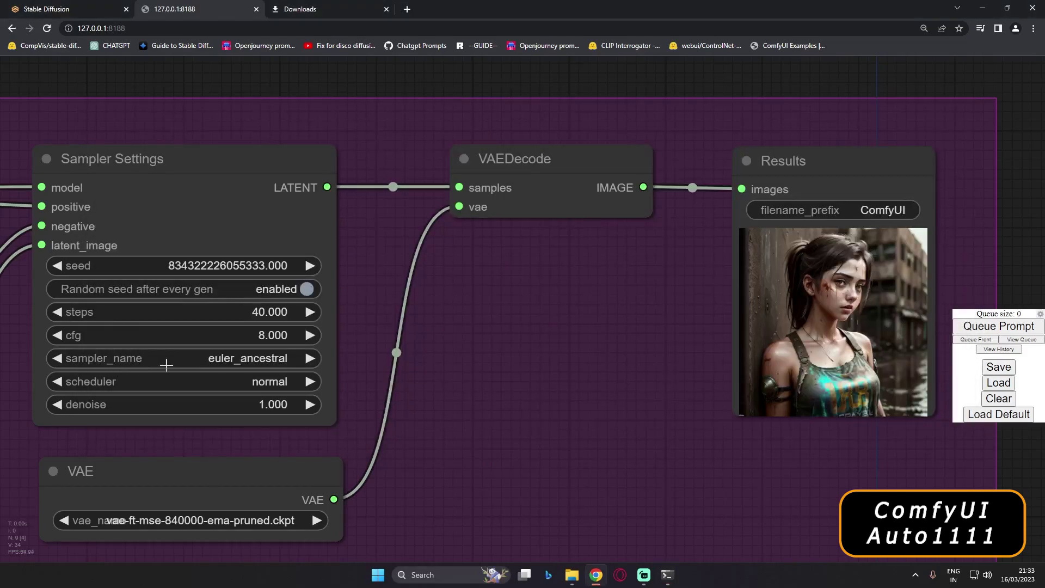
Step: Set the sampler to dpmpp_2m and the scheduler to karras in ComfyUI's Sampler Settings node
click(224, 360)
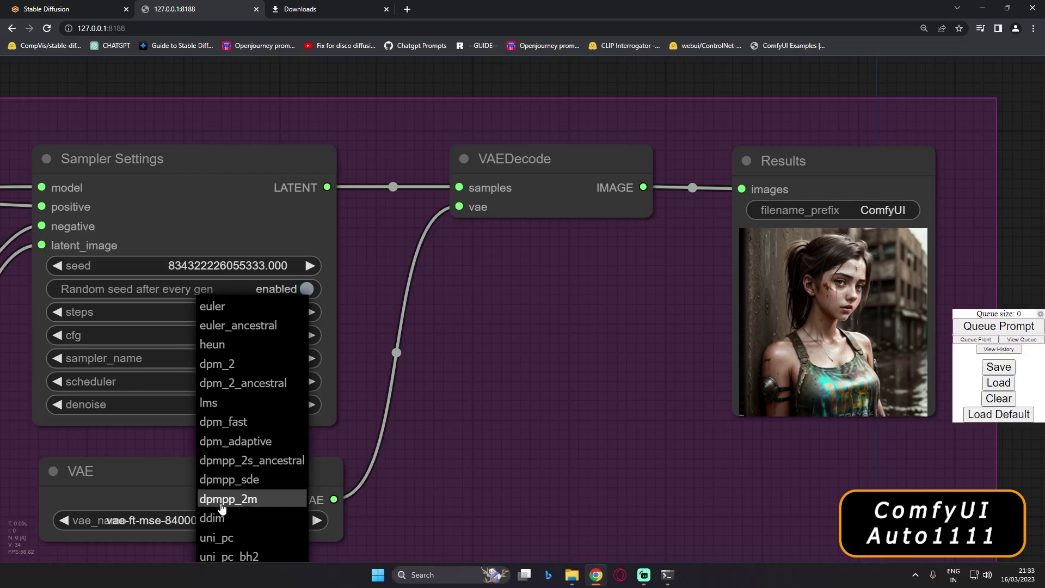
click(249, 500)
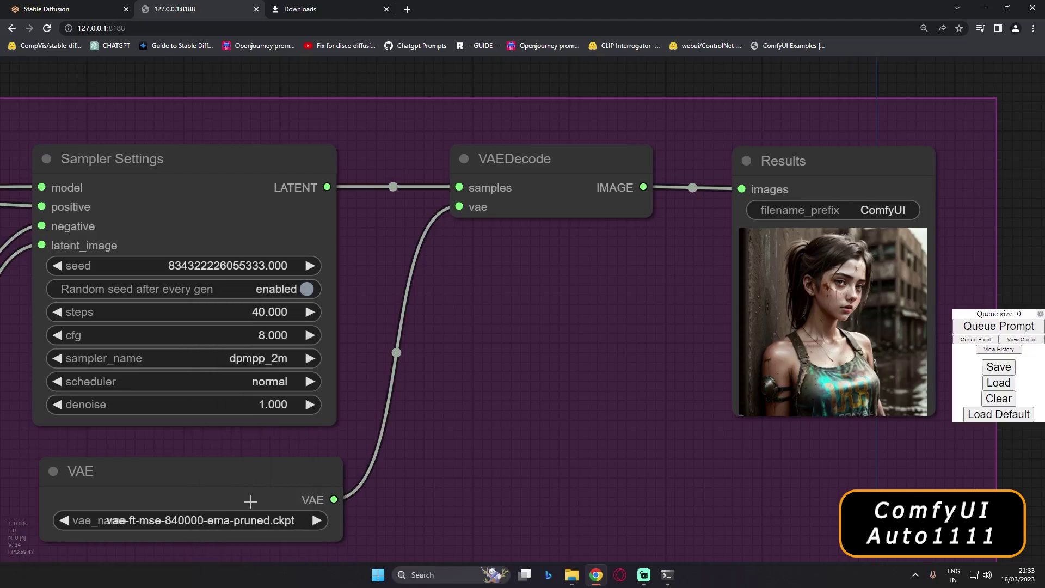
click(255, 381)
click(271, 375)
Step: Set the Stable Diffusion web UI's sampling method to DPM++ 2M Karras and check it against ComfyUI's sampler settings
key(ctrl+1)
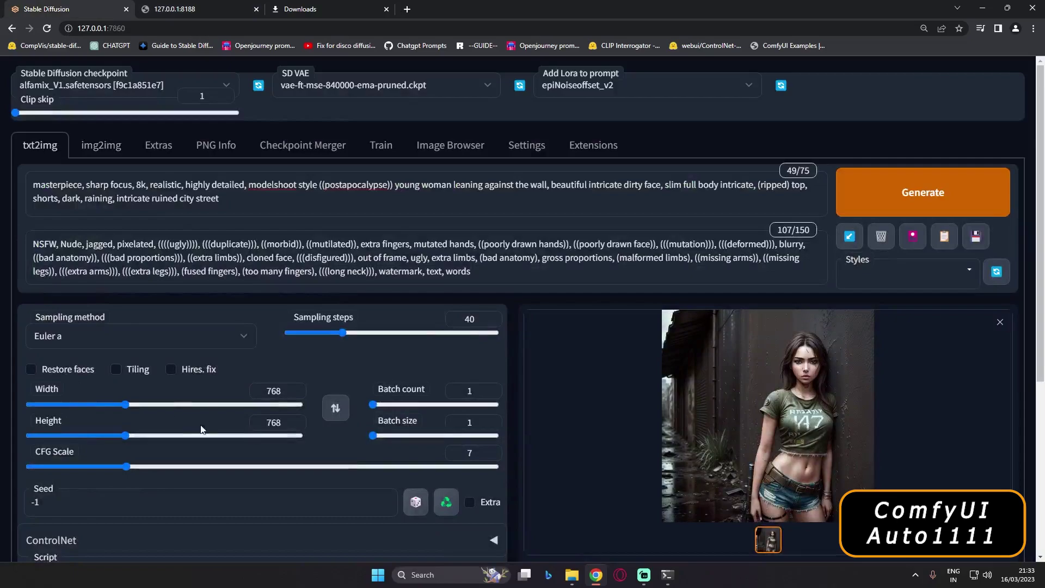
click(139, 333)
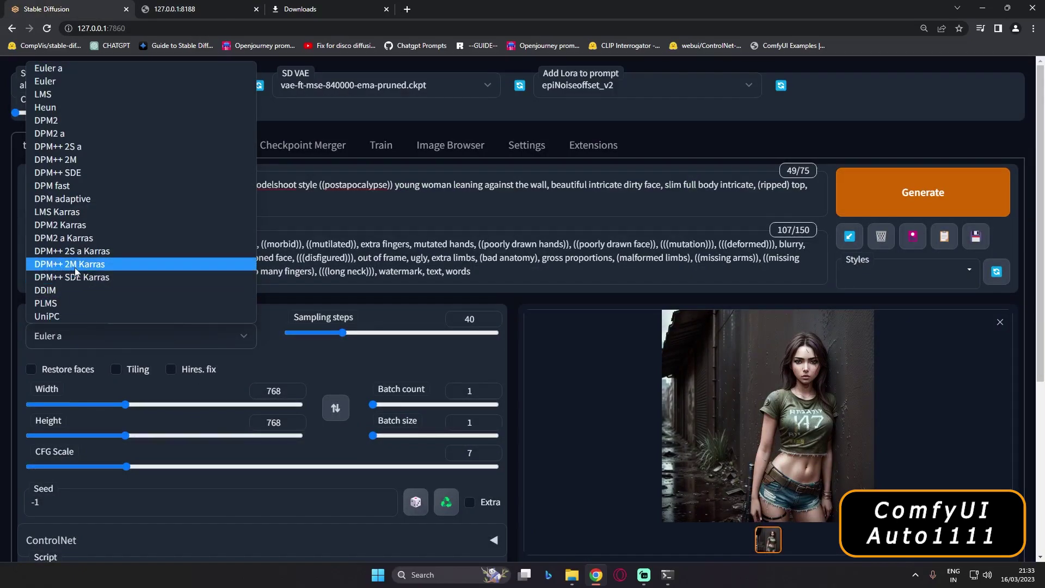
click(75, 267)
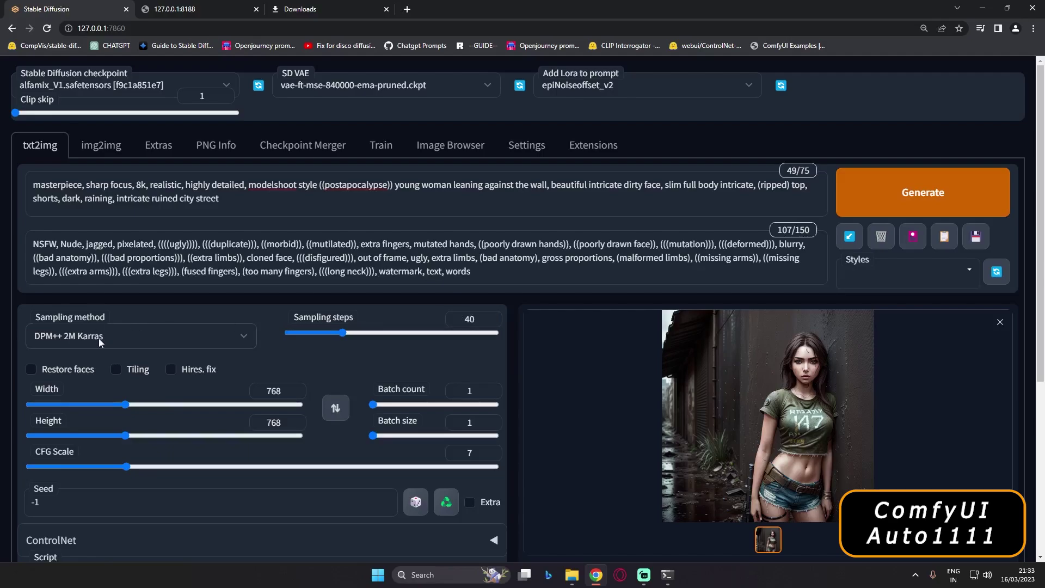
click(168, 6)
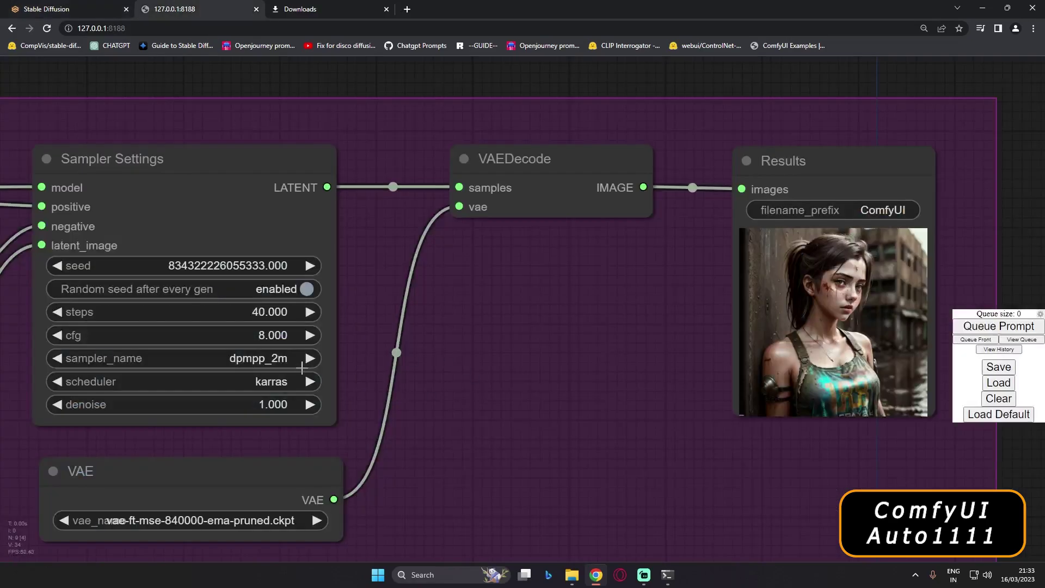
click(94, 9)
click(644, 575)
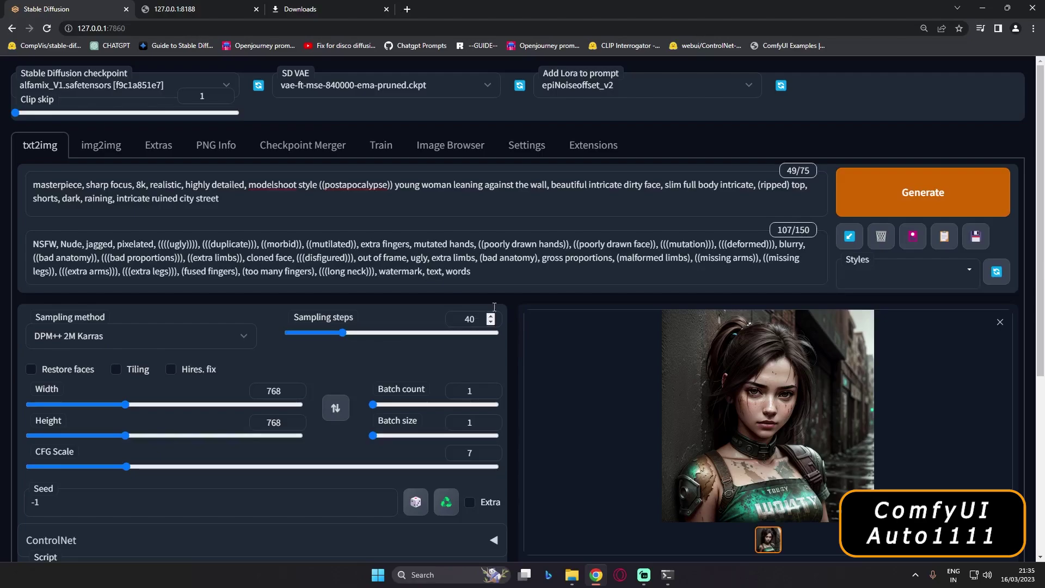
Step: View the web UI's 40-step DPM++ 2M Karras image enlarged, then inspect ComfyUI's matching image in the Results node
click(770, 450)
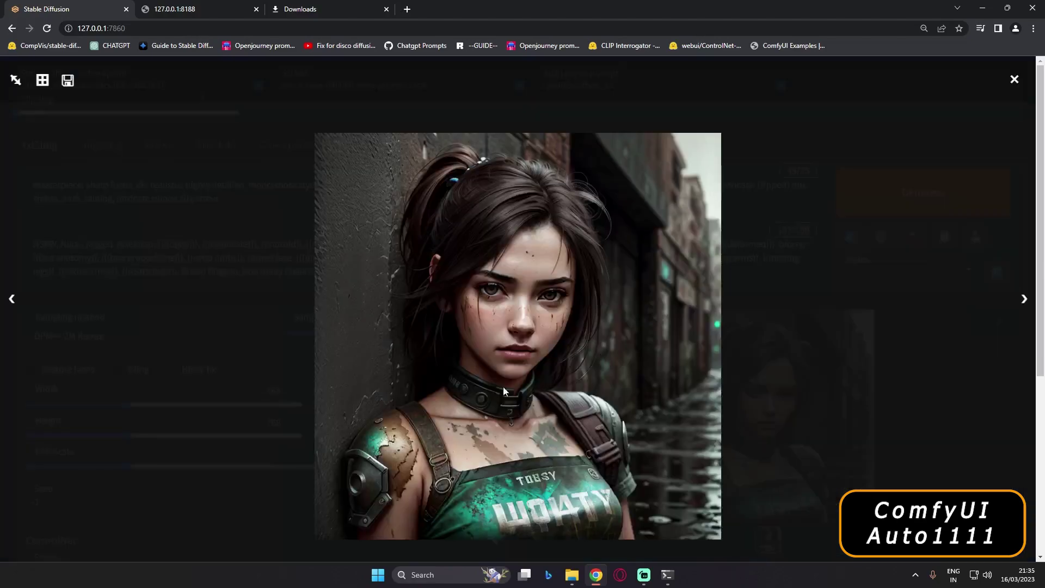
click(515, 341)
key(ctrl+Tab)
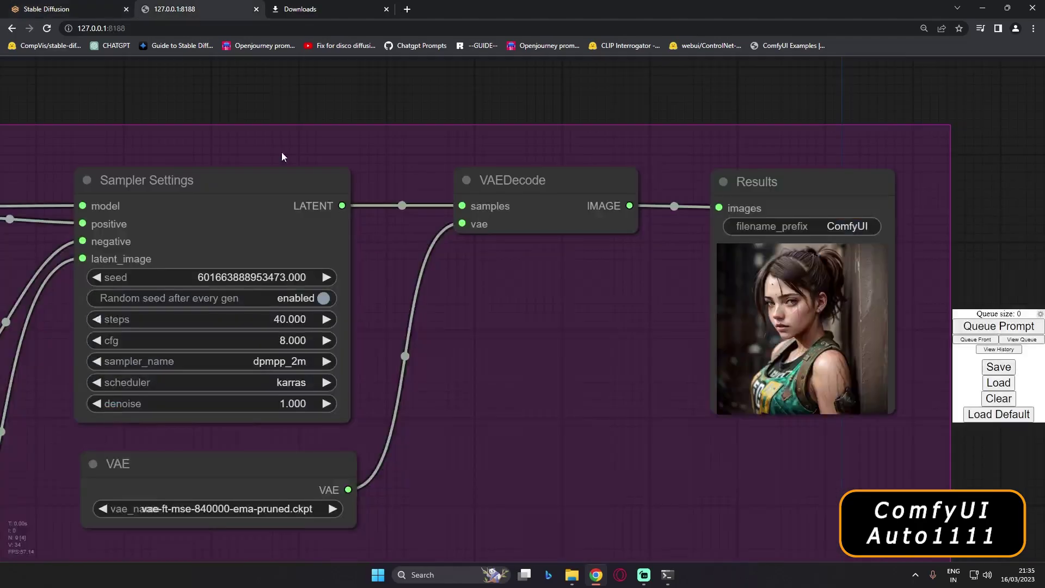
scroll(777, 346, up, 10)
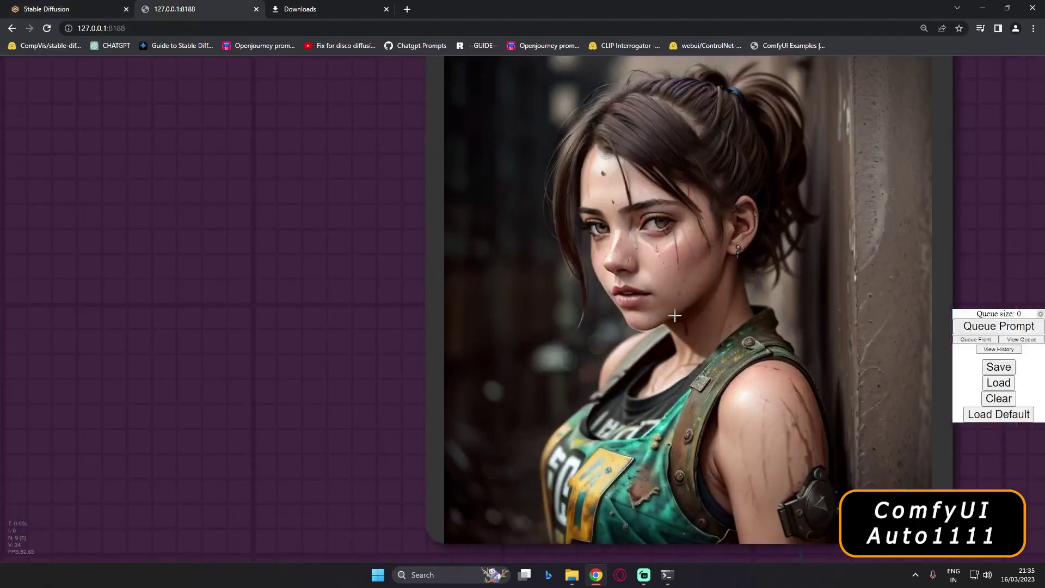
scroll(586, 307, down, 6)
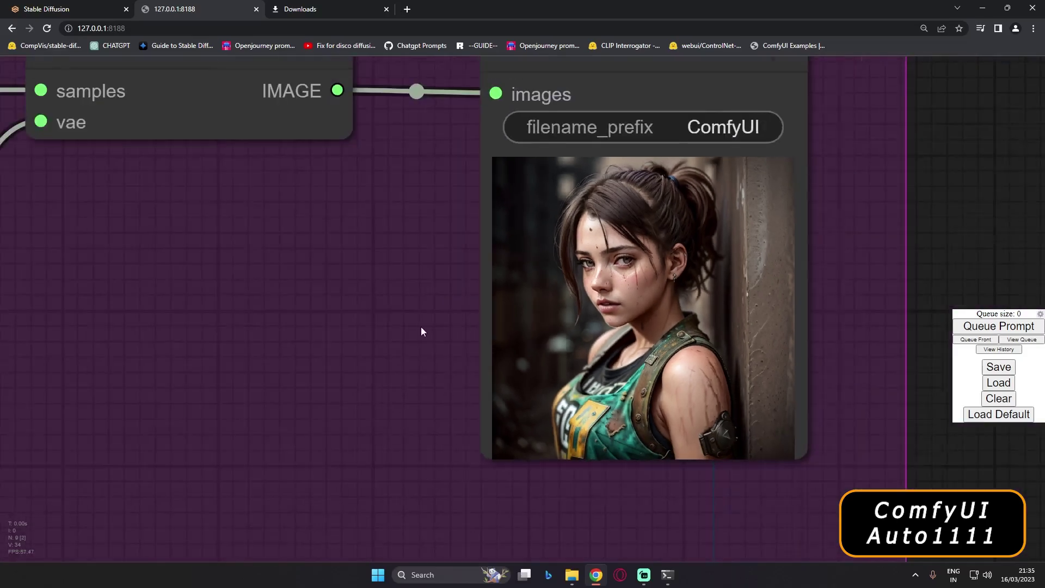
scroll(318, 201, down, 2)
Step: Bring up both console windows to compare the speeds of the 40-step DPM++ 2M Karras runs, then minimize them
mouse_move(667, 575)
click(632, 498)
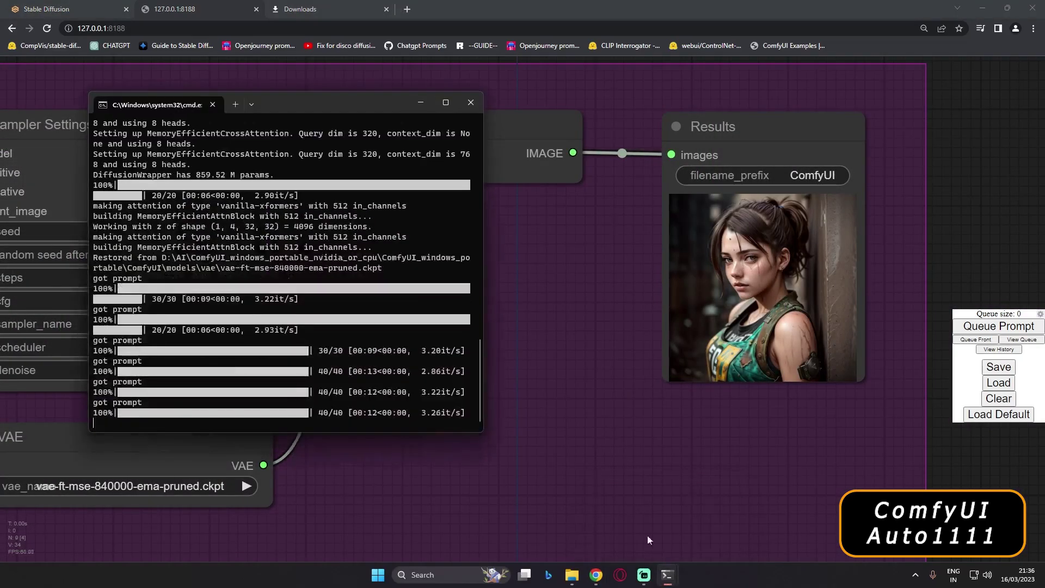
click(708, 506)
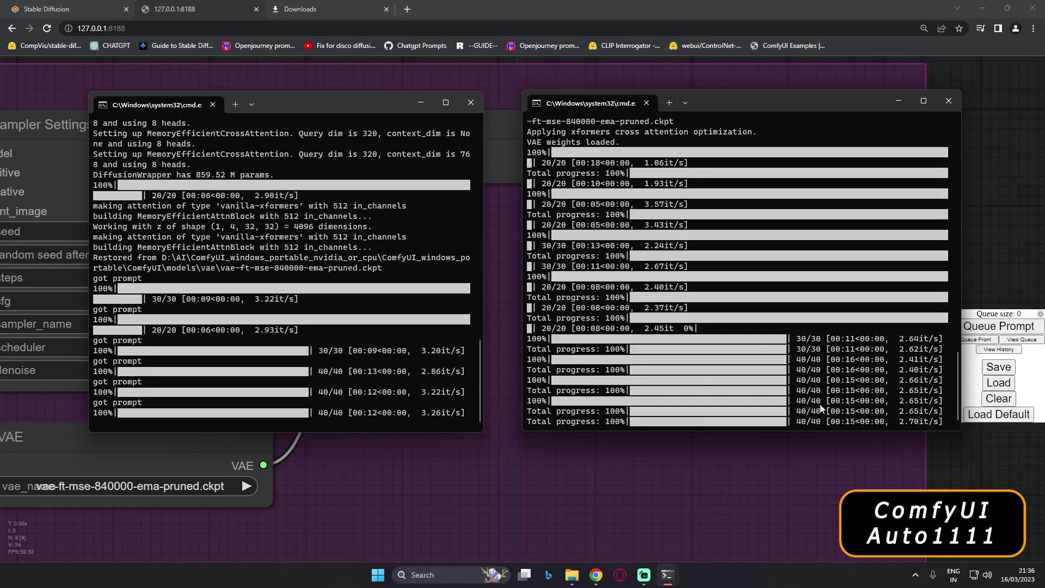
click(422, 103)
click(899, 100)
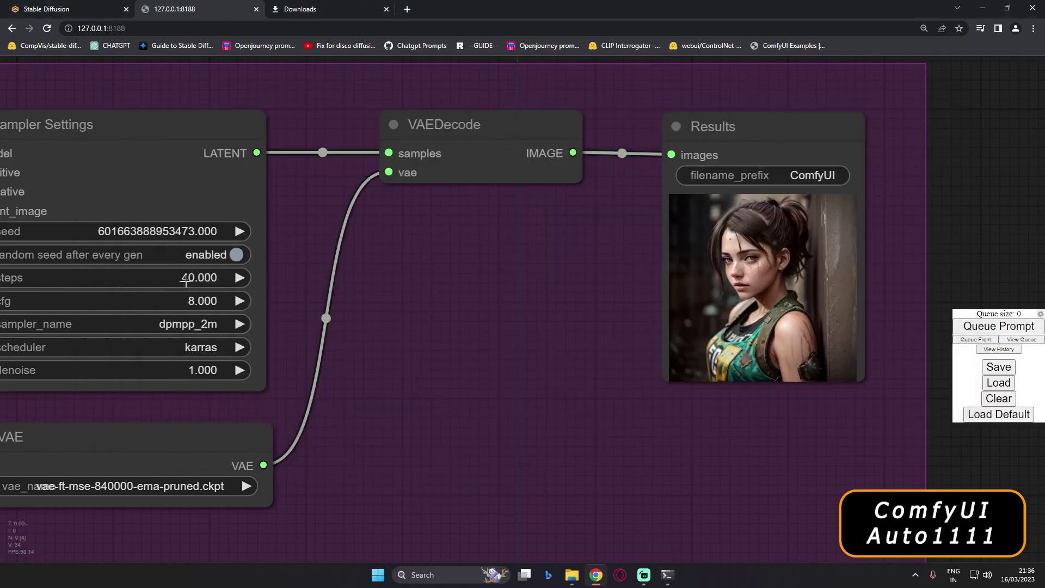
Step: Set the steps to 20 in ComfyUI's Sampler Settings node and the sampling steps to 20 in the Stable Diffusion web UI
click(196, 279)
text(20)
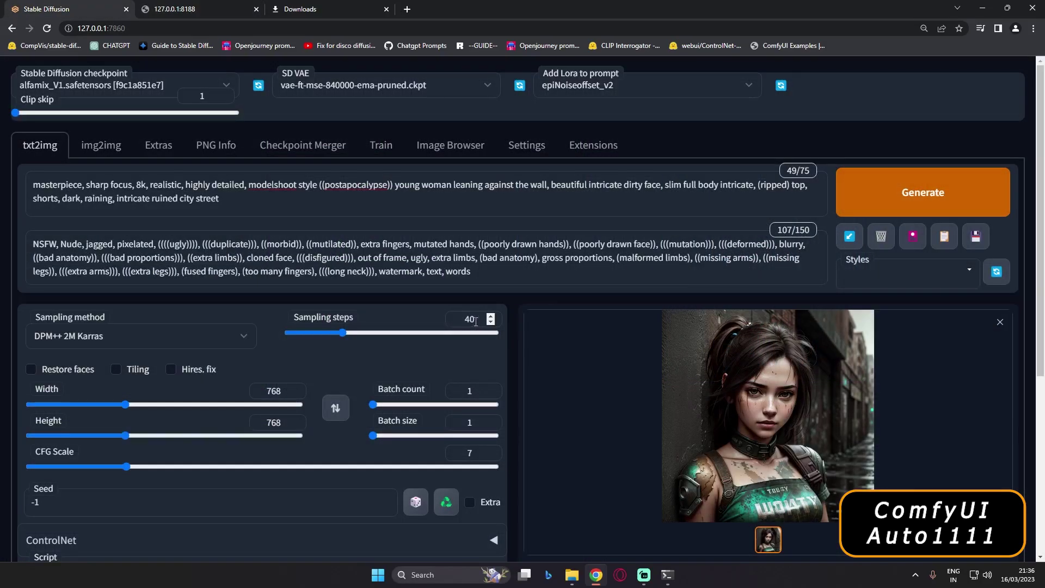
double_click(476, 321)
text(20)
click(413, 375)
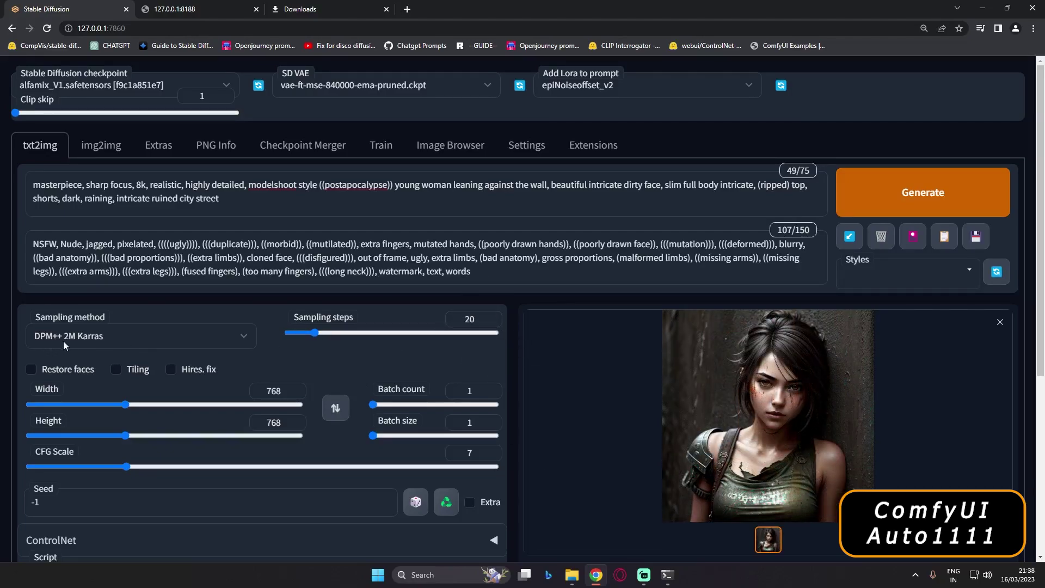
Step: View the web UI's 20-step DPM++ 2M Karras image enlarged, then inspect ComfyUI's 20-step image and sampler settings
click(754, 407)
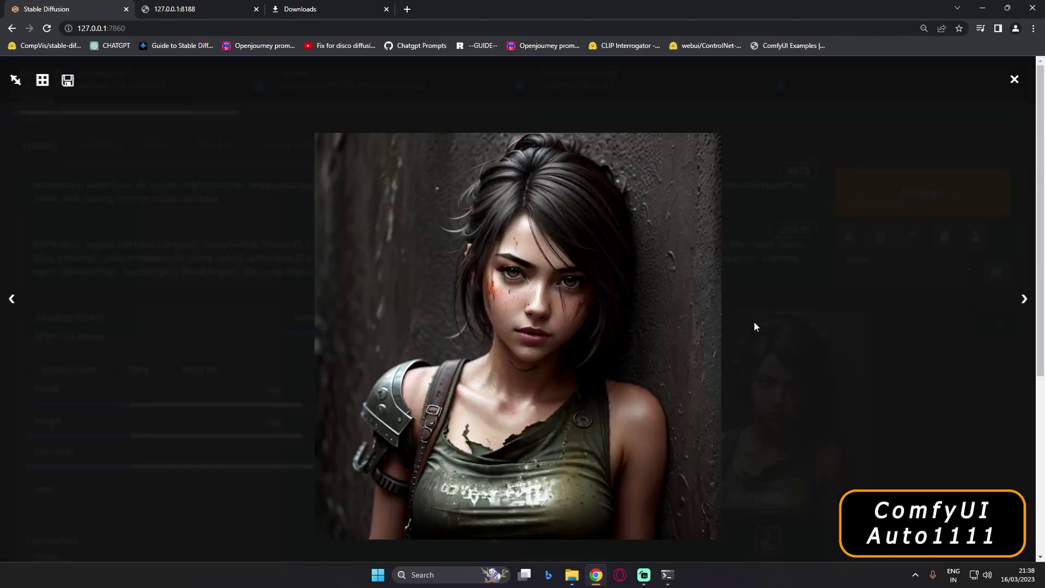
click(904, 292)
click(206, 9)
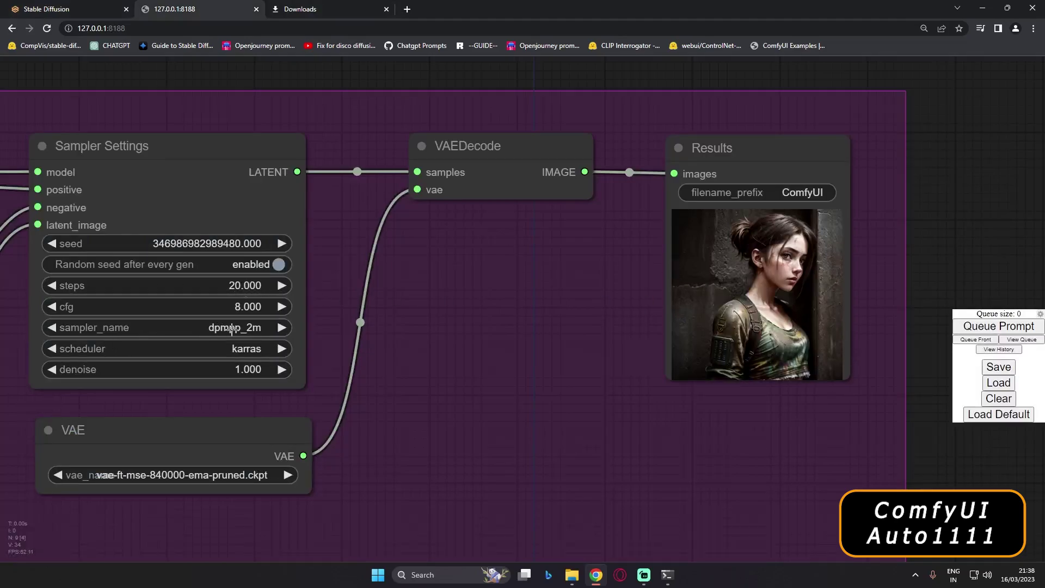
scroll(743, 292, up, 5)
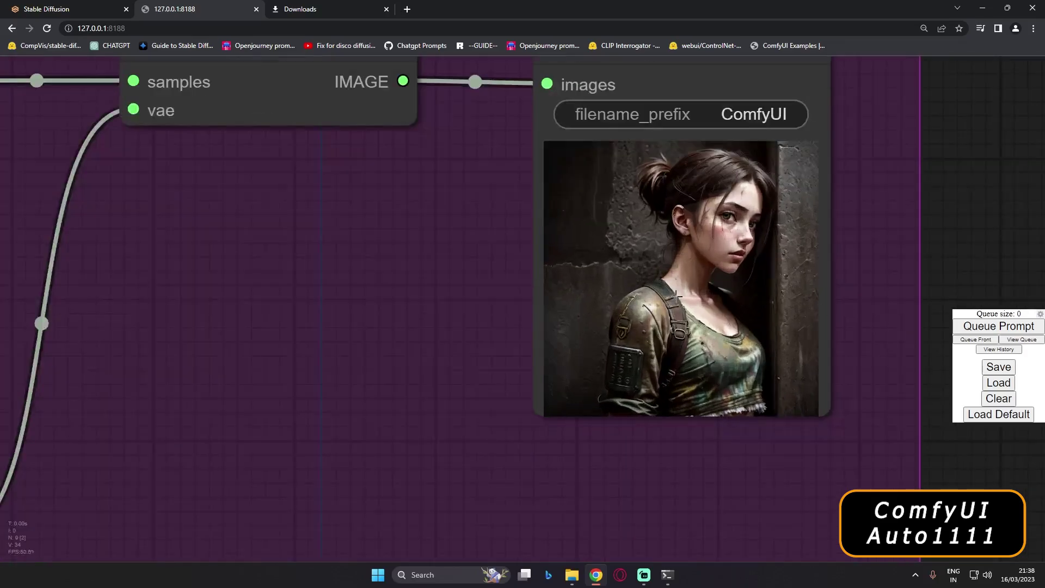
scroll(307, 376, down, 4)
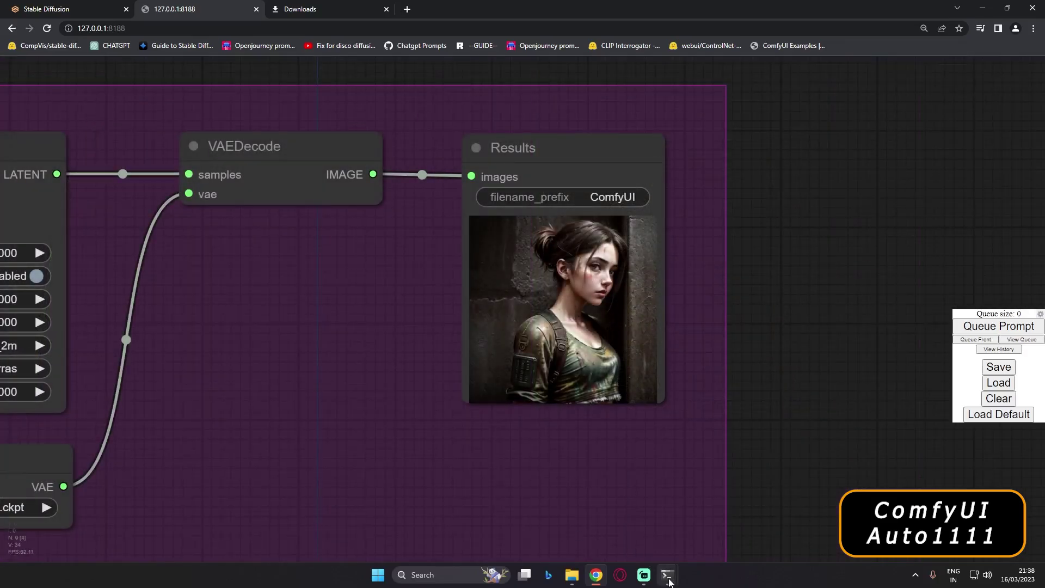
Step: Bring up both console windows to compare the speeds of the 20-step DPM++ 2M Karras runs, then put them away
mouse_move(667, 574)
click(592, 483)
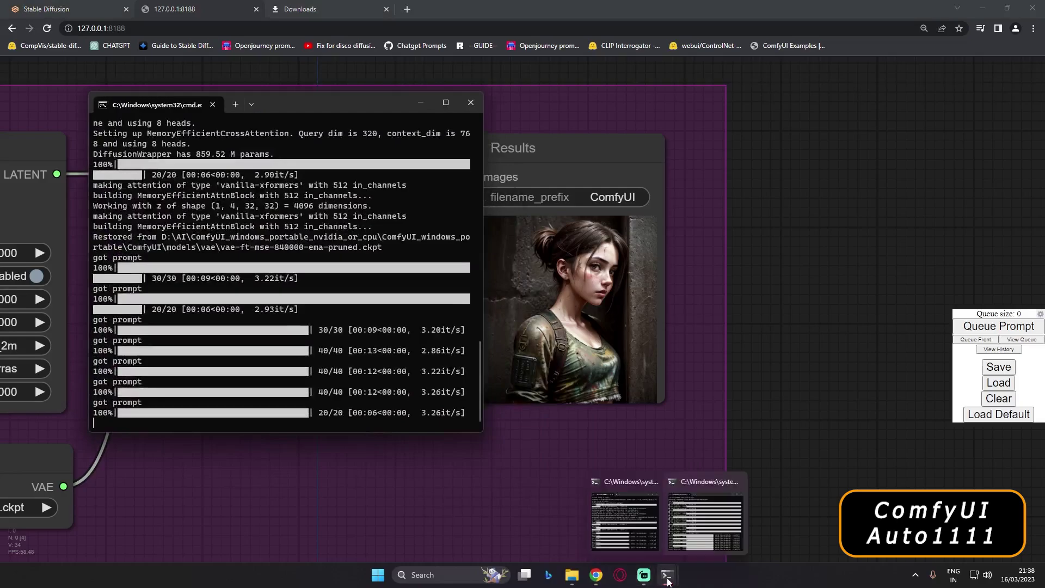
click(707, 480)
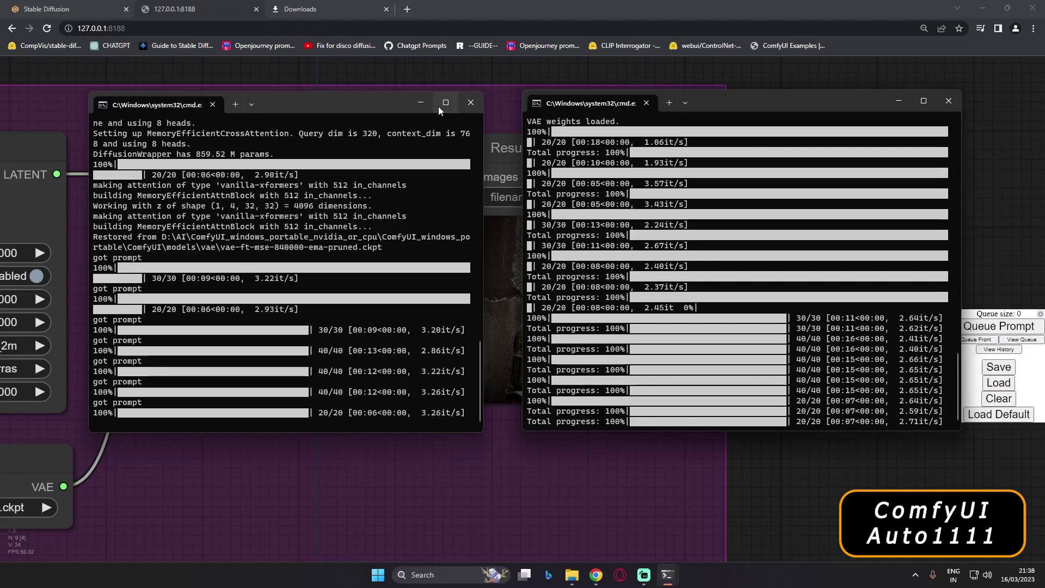
click(898, 100)
Step: Set the sampler to dpmpp_sde in ComfyUI's Sampler Settings node
drag(209, 71, 626, 93)
click(402, 353)
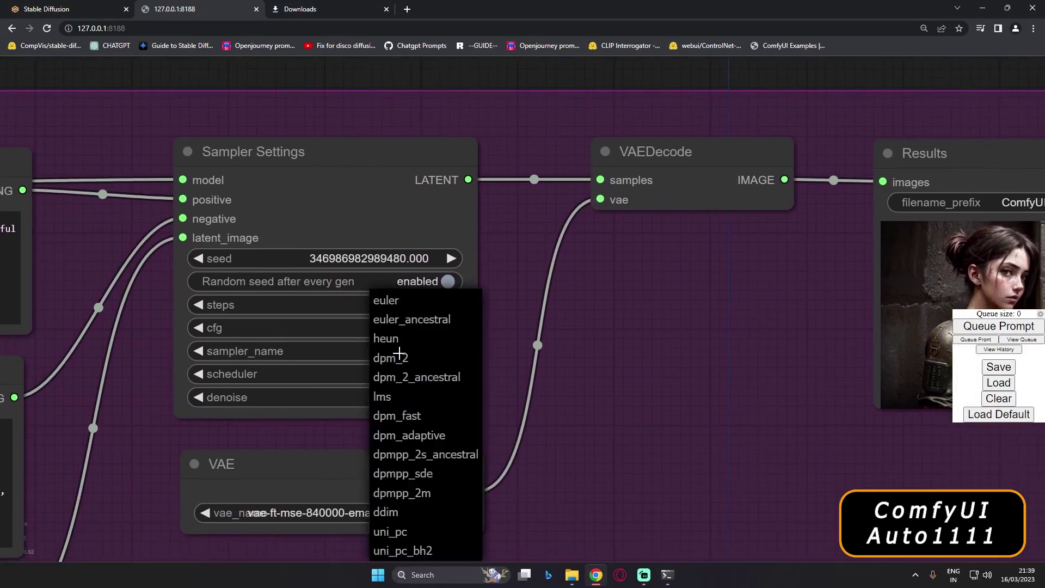
click(421, 475)
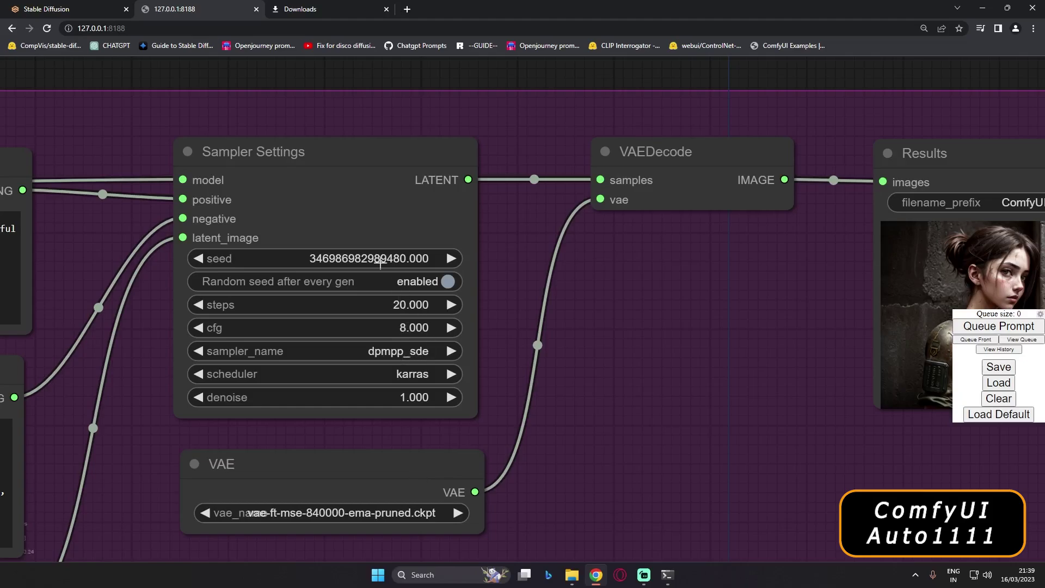
Step: Switch to the Stable Diffusion web UI and set its sampling method to DPM++ SDE Karras
click(64, 6)
click(100, 339)
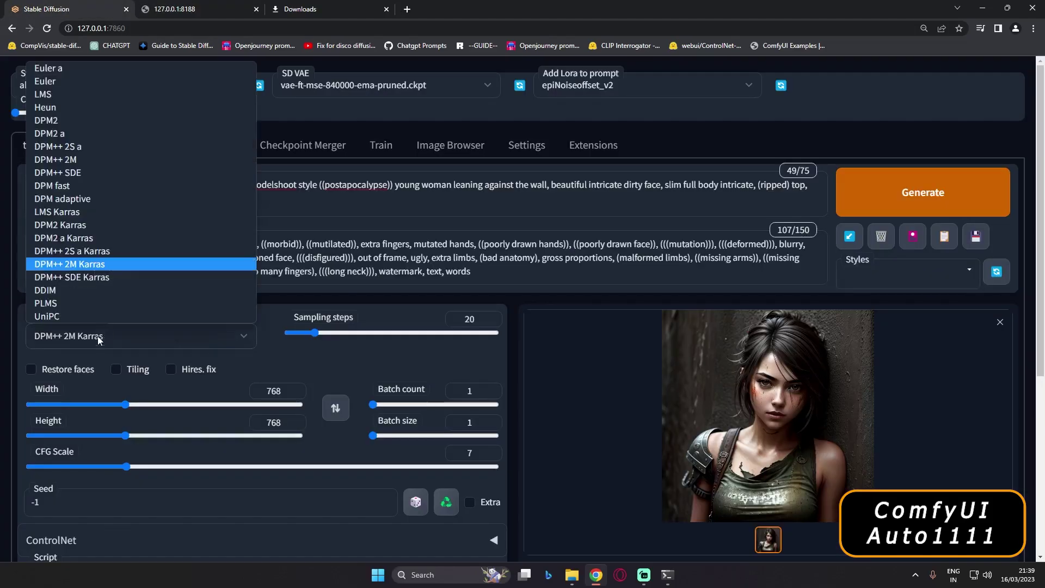
click(63, 276)
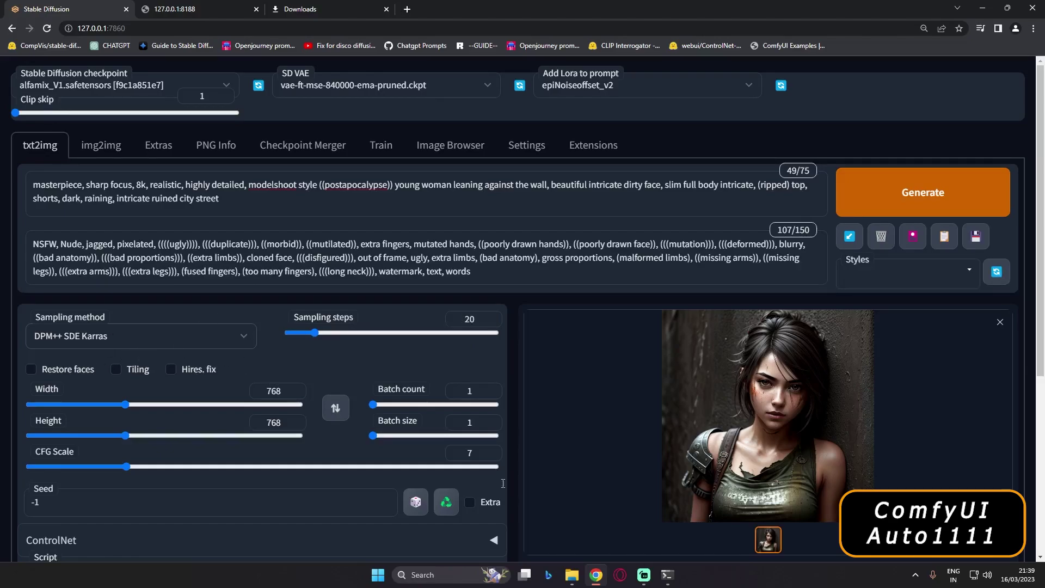
click(644, 576)
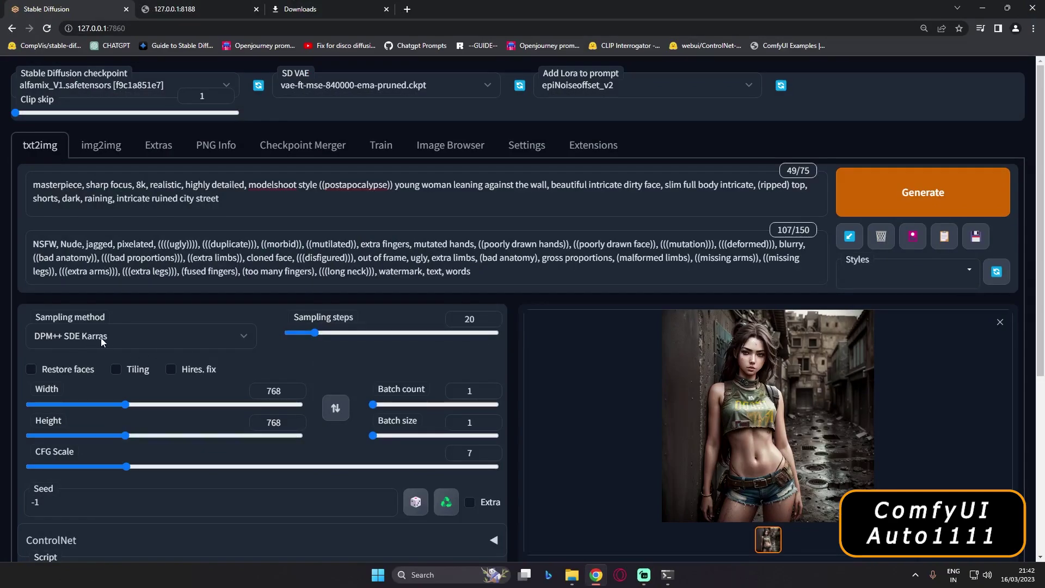
Step: View the web UI's 20-step DPM++ SDE Karras image enlarged, then inspect ComfyUI's 20-step dpmpp_sde image and sampler settings
click(780, 413)
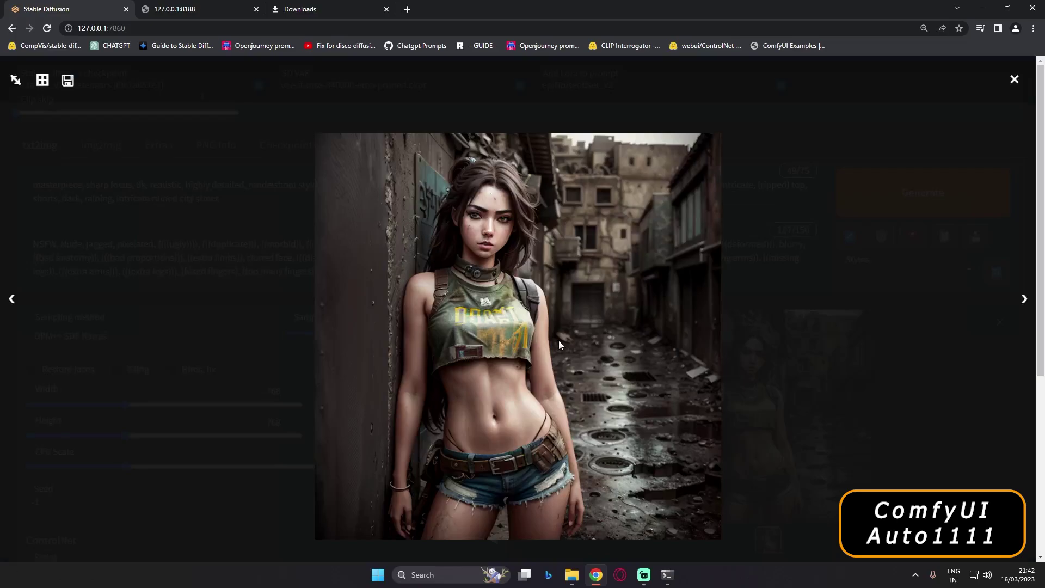
click(944, 417)
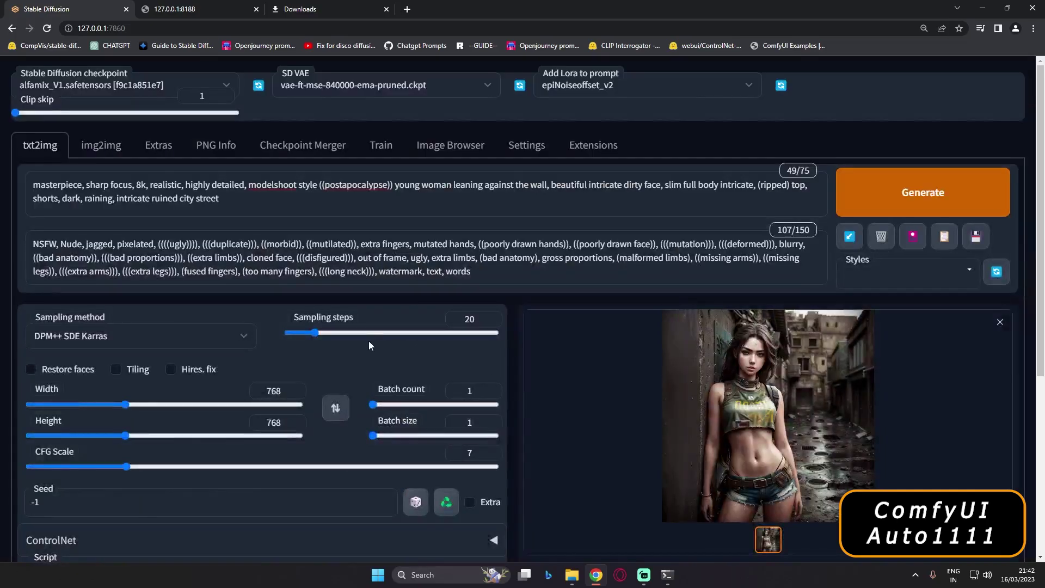
click(199, 9)
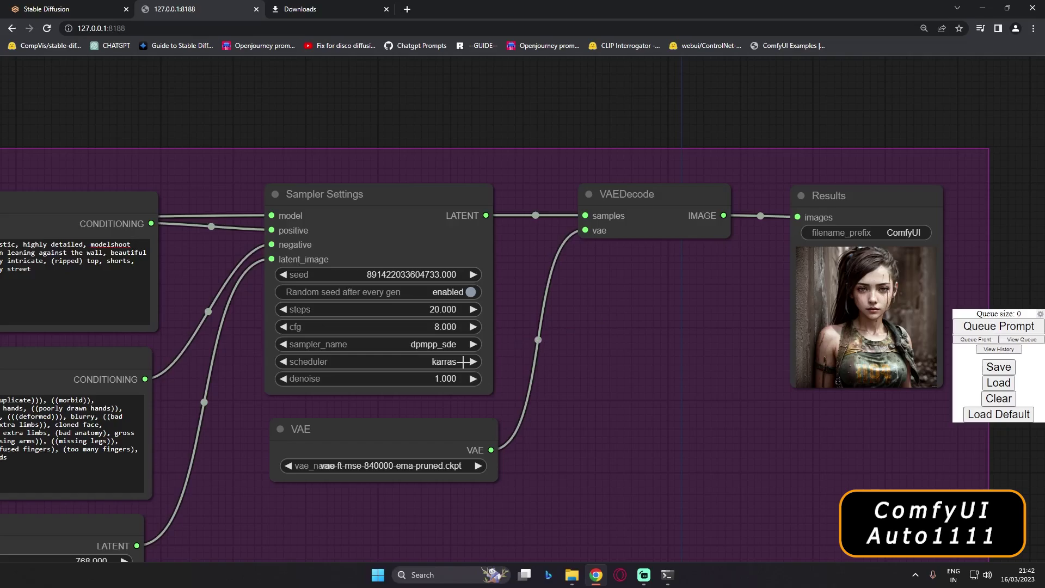
scroll(462, 361, up, 2)
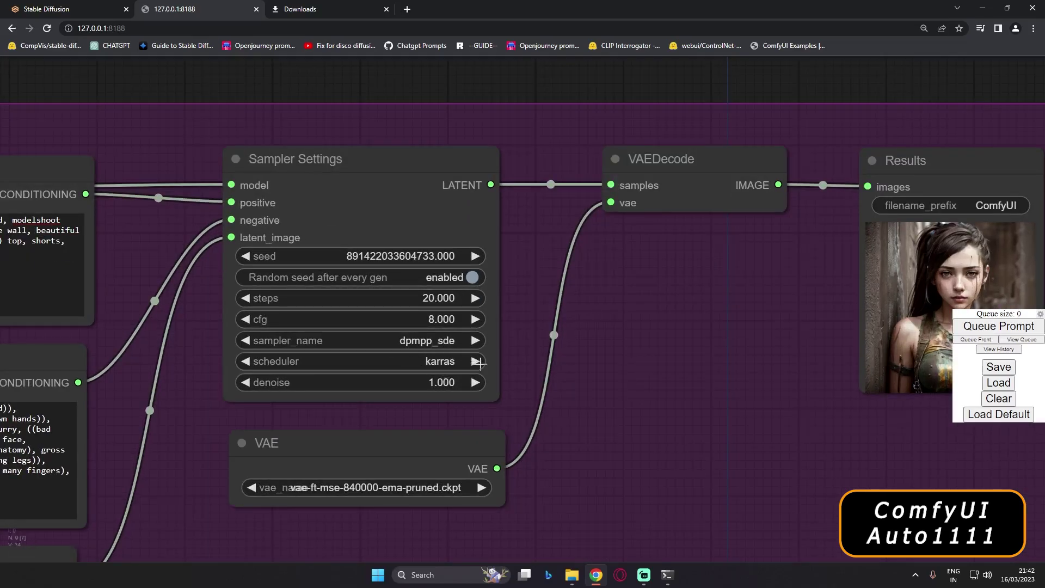
drag(958, 140, 679, 161)
scroll(658, 308, up, 4)
scroll(660, 313, down, 2)
scroll(660, 314, up, 5)
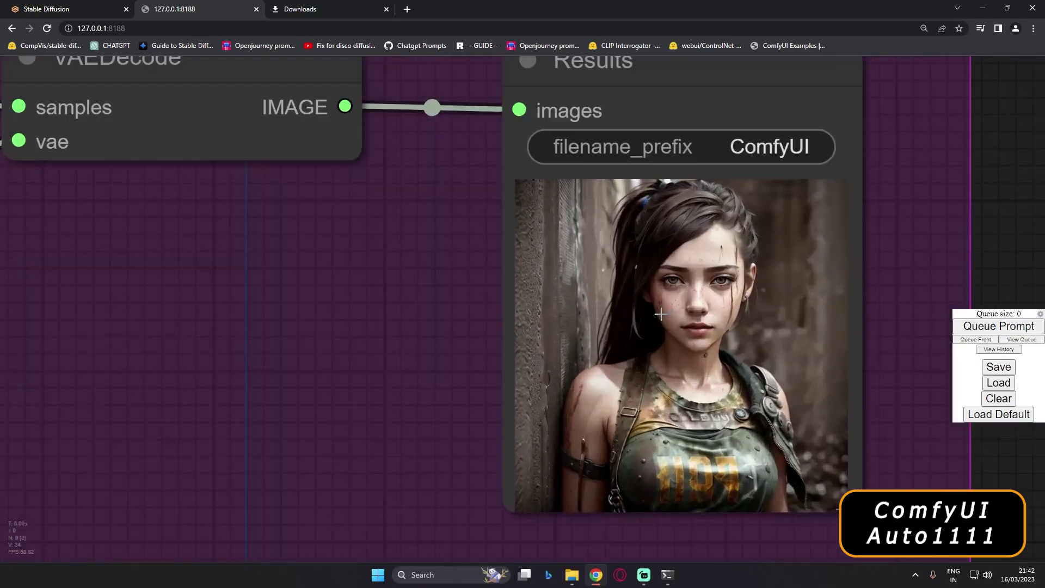
Step: Bring up both console windows to compare the speeds of the 20-step DPM++ SDE Karras runs, then put them away
scroll(660, 314, down, 4)
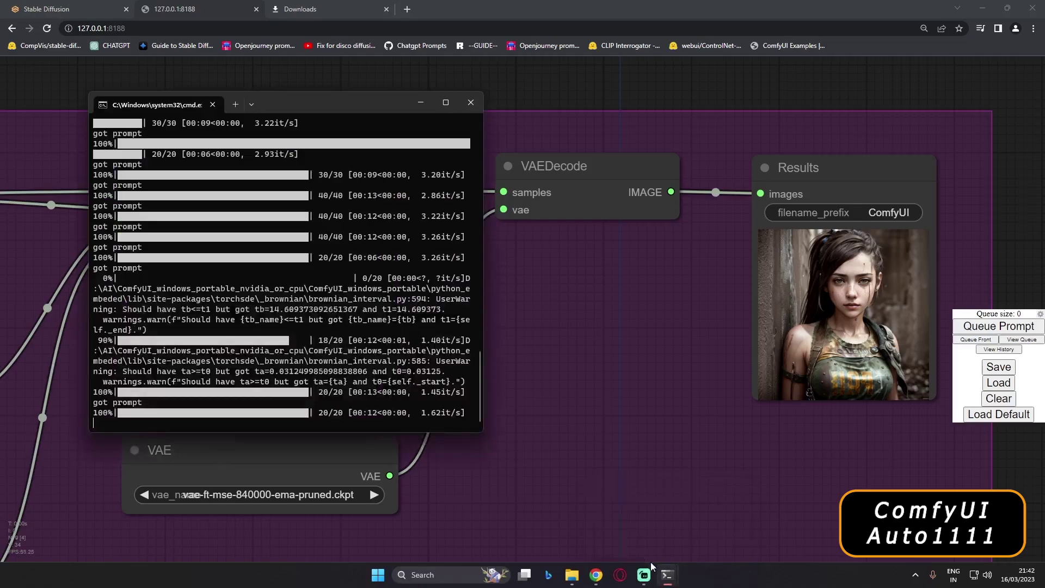
mouse_move(665, 572)
click(713, 524)
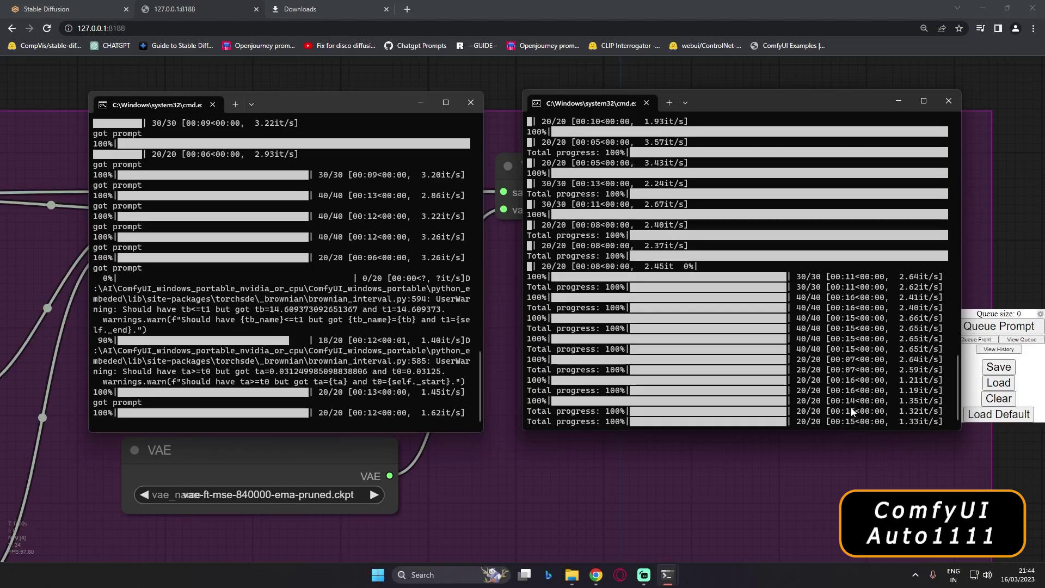
click(421, 102)
click(900, 100)
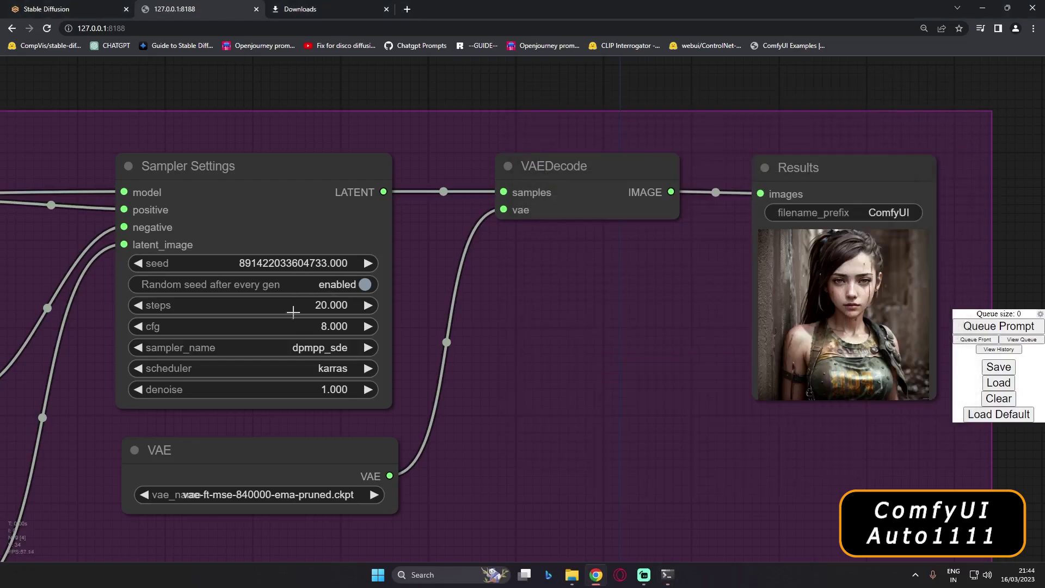
Step: Set the steps to 40 in ComfyUI's Sampler Settings node and the sampling steps to 40 in the Stable Diffusion web UI
click(326, 306)
key(BackSpace)
key(BackSpace)
text(40)
click(545, 302)
click(87, 6)
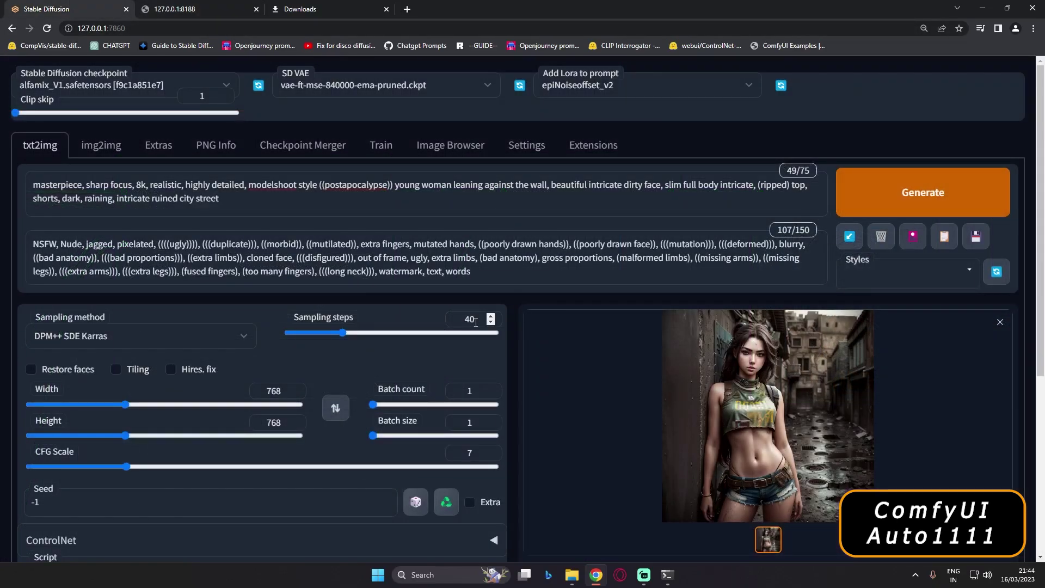
click(646, 580)
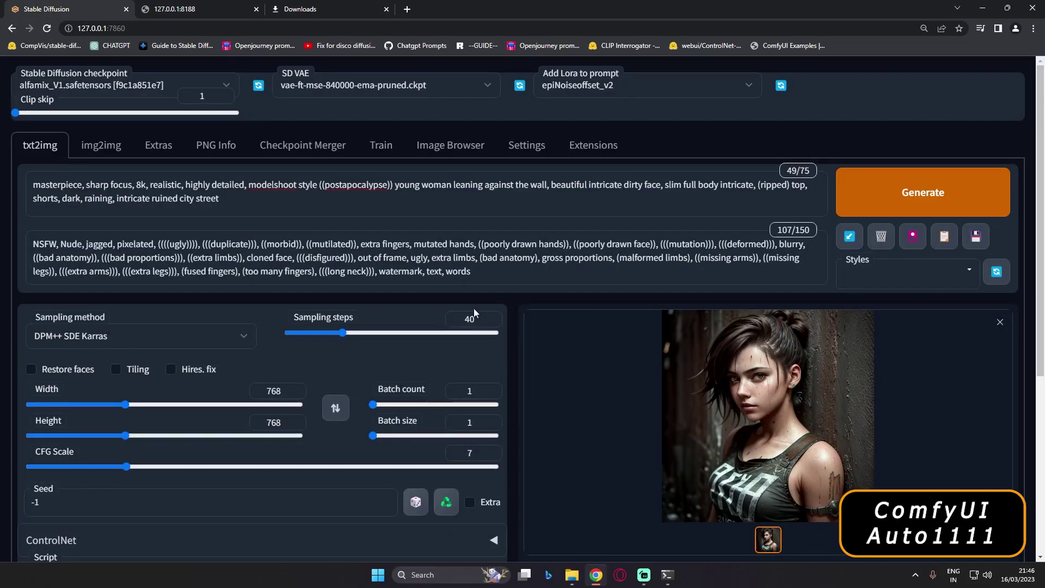
Step: View the web UI's 40-step DPM++ SDE Karras image enlarged, then inspect ComfyUI's 40-step result image up close
click(764, 417)
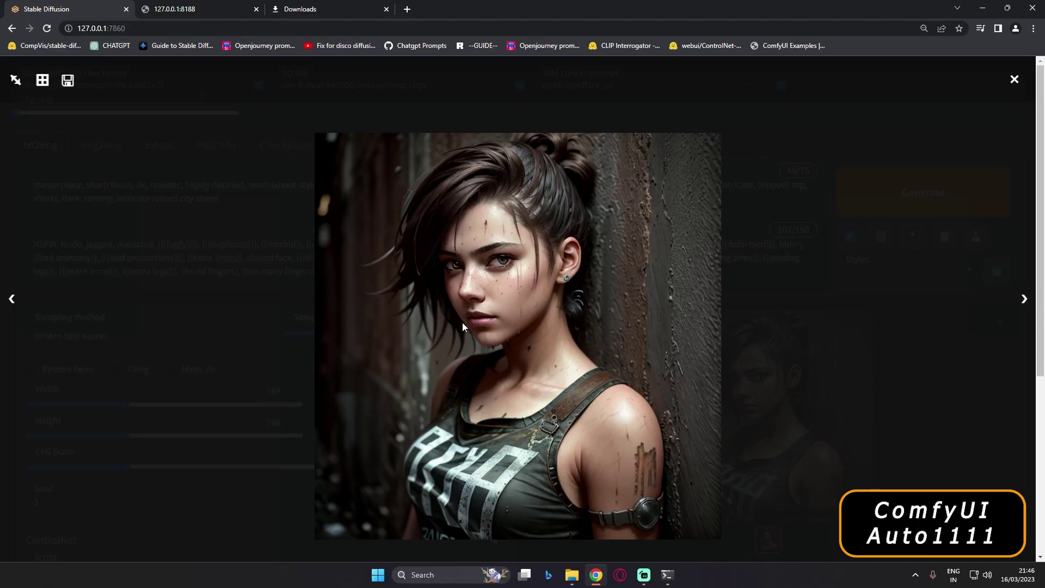
click(922, 364)
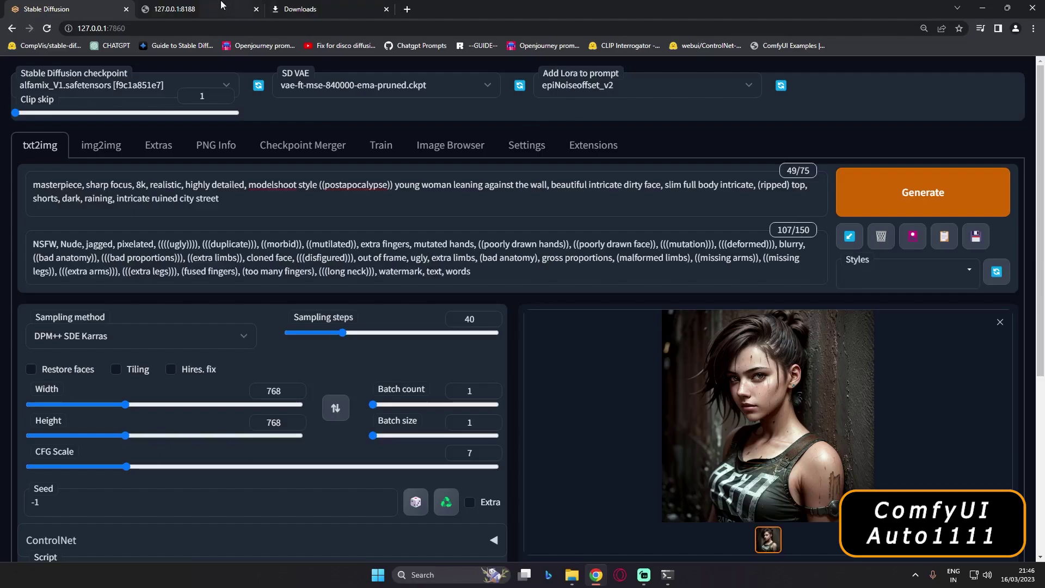
click(182, 9)
scroll(861, 322, up, 12)
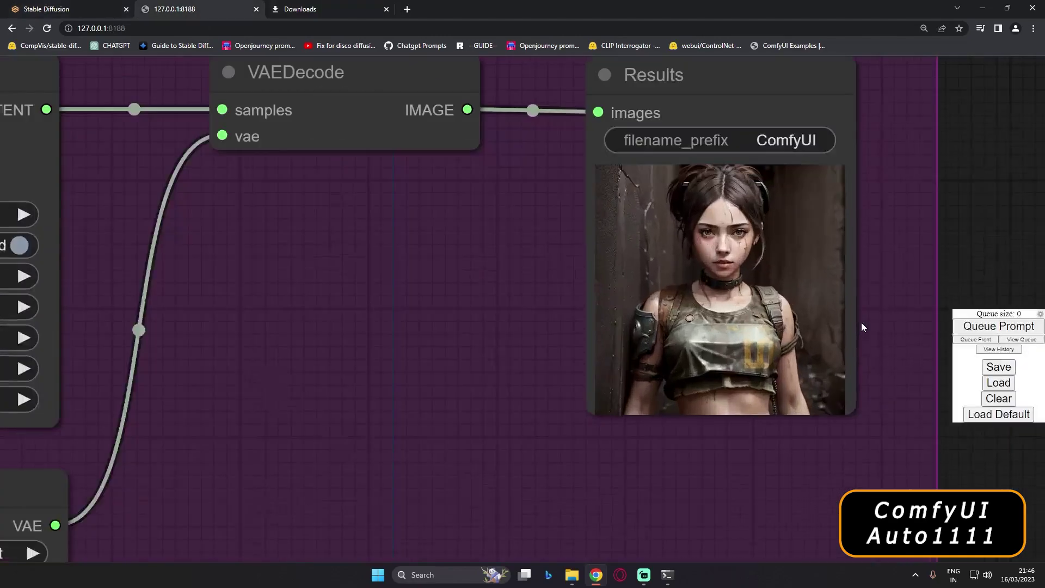
scroll(676, 283, down, 1)
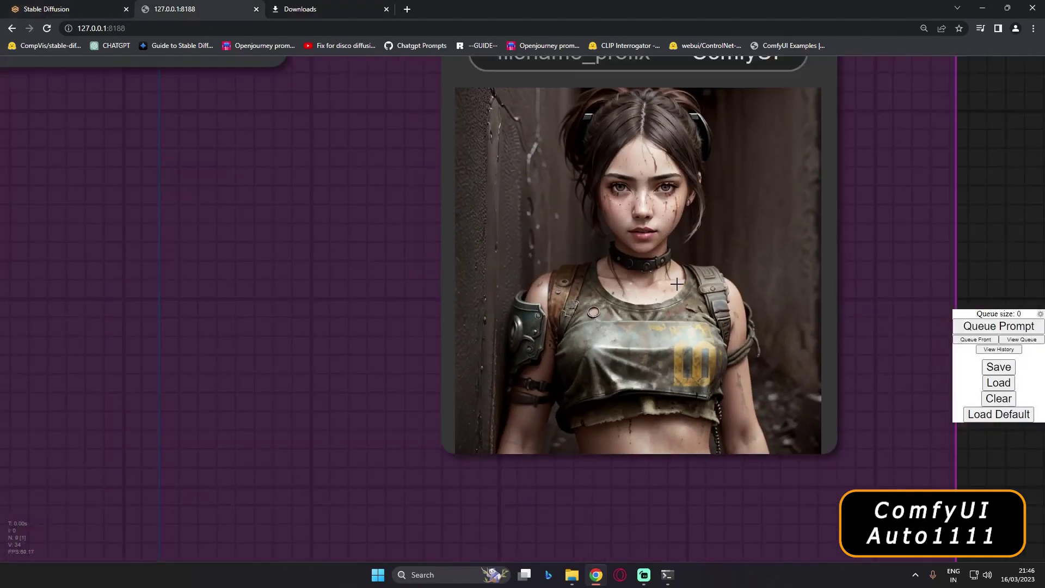
scroll(573, 252, down, 6)
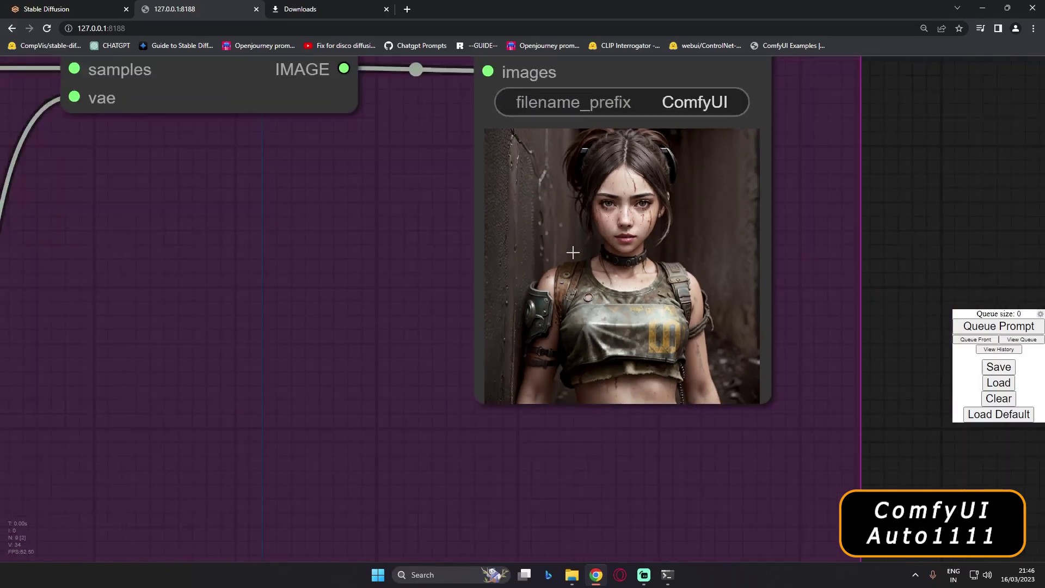
Step: Bring up both console windows to compare the speeds of the 40-step DPM++ SDE Karras runs
drag(350, 143, 696, 157)
click(668, 574)
click(623, 523)
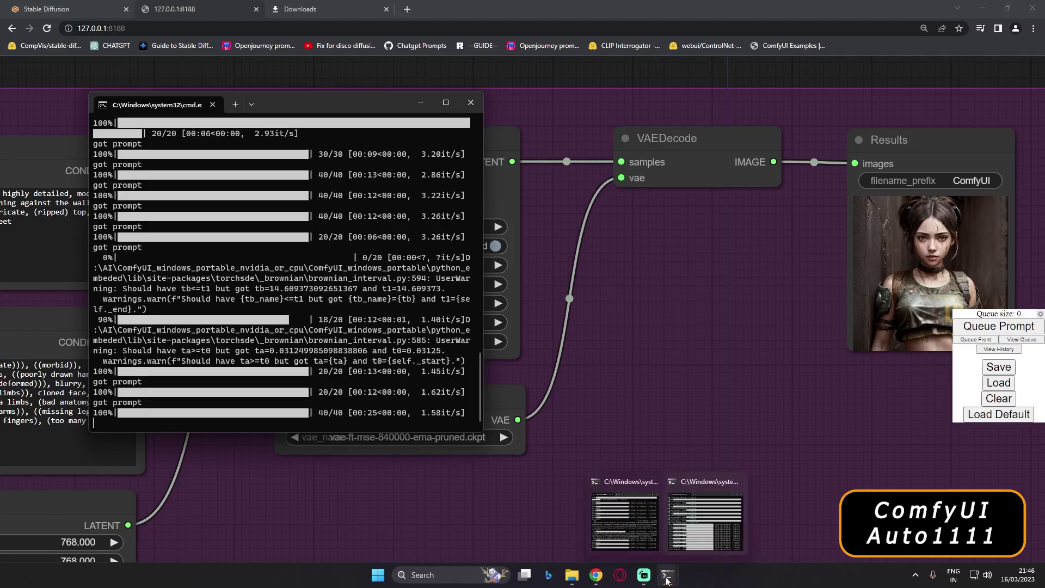
click(705, 522)
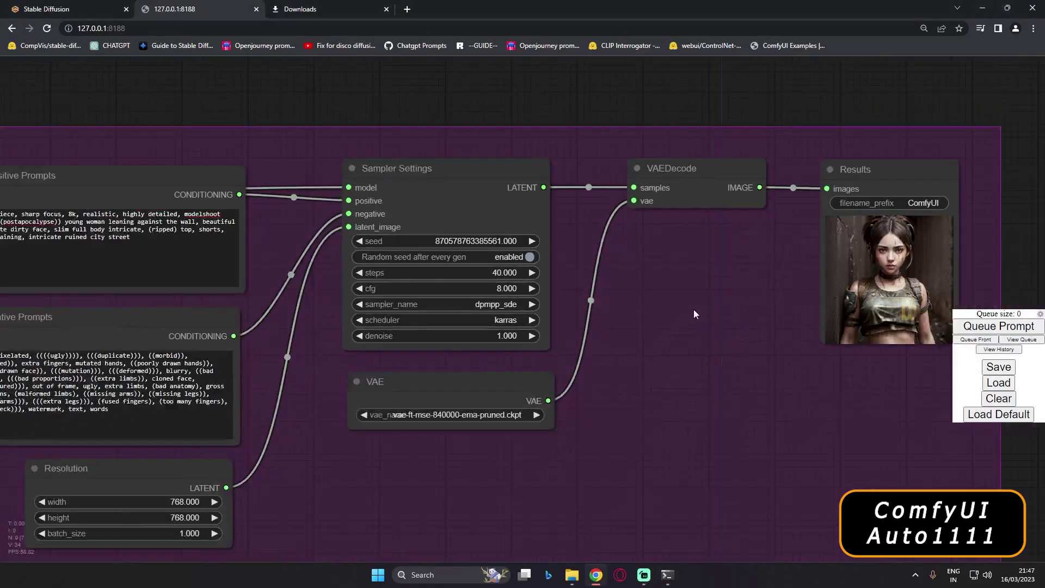
Step: Compare ComfyUI's node-based workspace with the Stable Diffusion web UI's txt2img page by switching between the two
scroll(693, 310, down, 2)
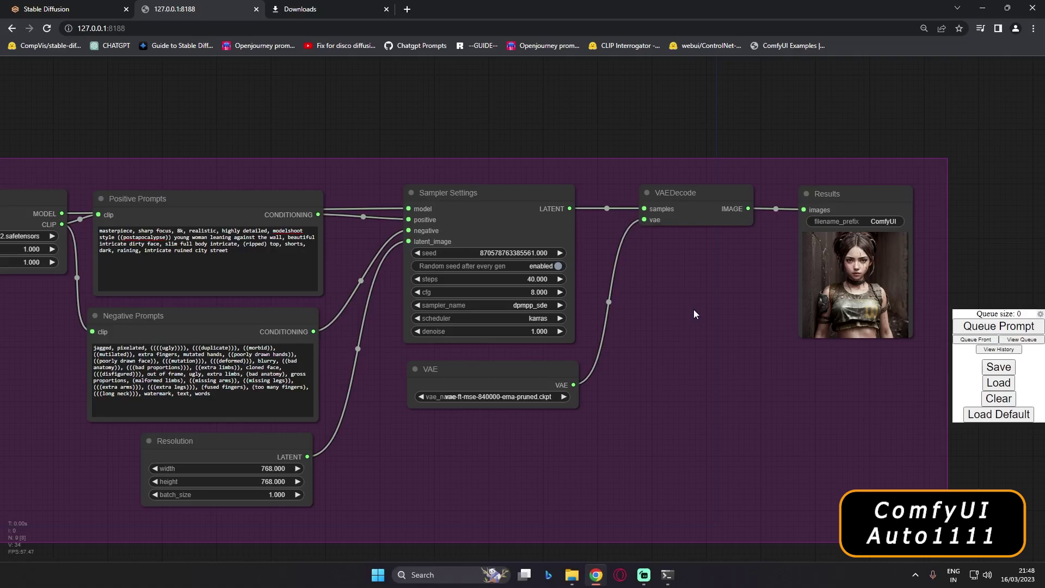
click(65, 8)
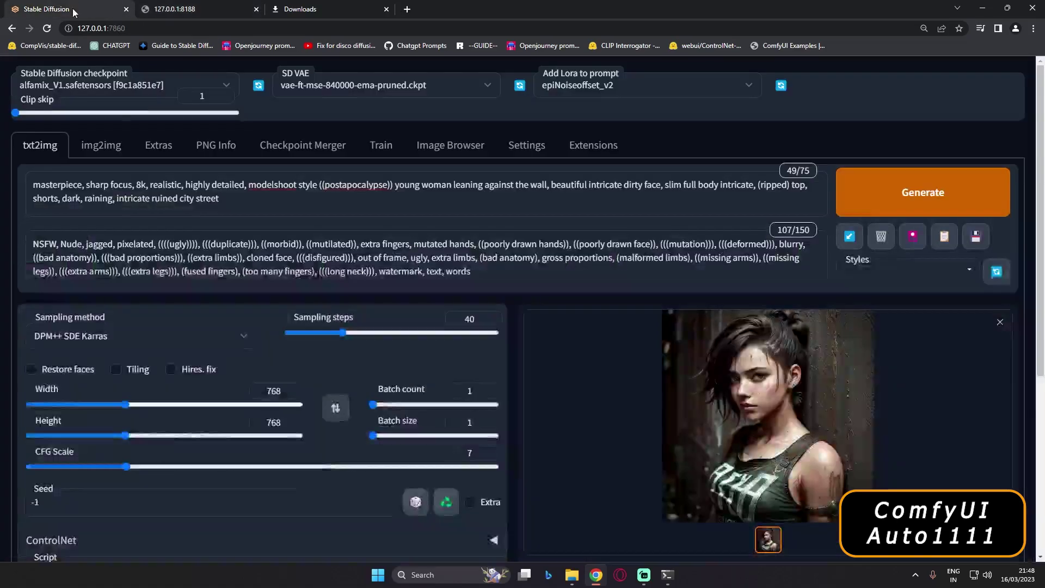
click(175, 10)
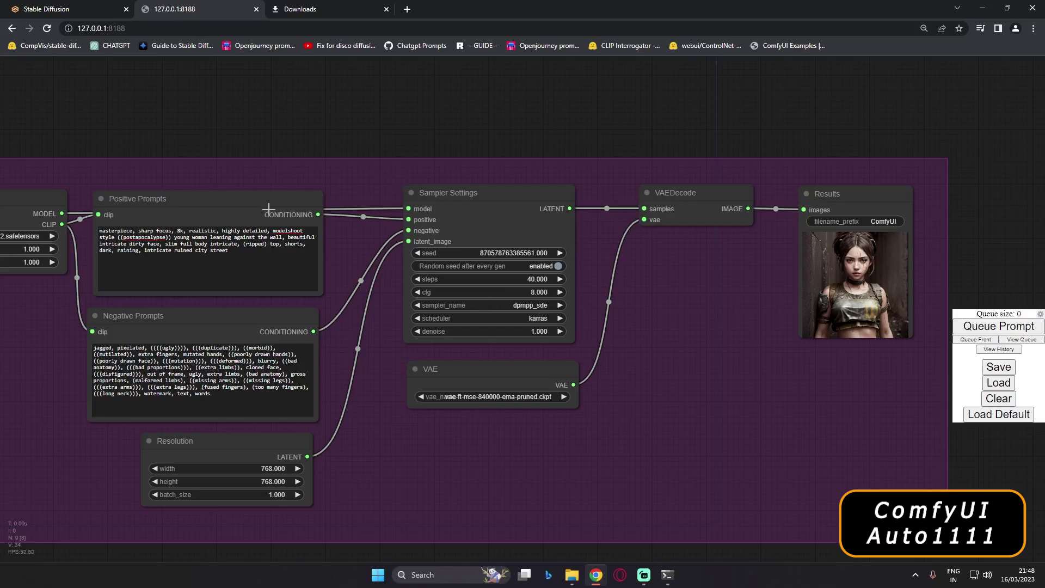
drag(247, 130, 490, 108)
scroll(240, 205, down, 1)
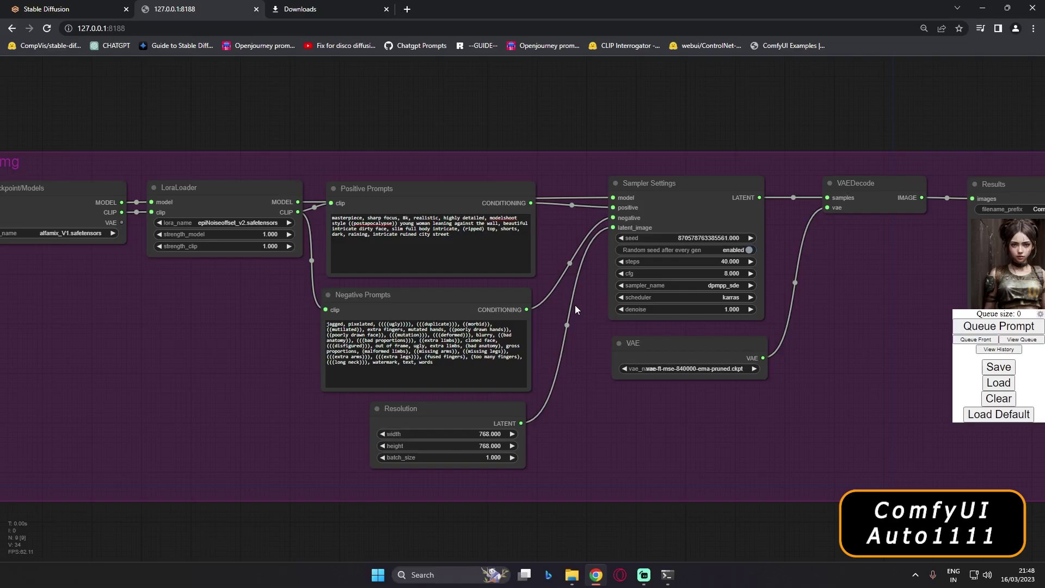
click(82, 9)
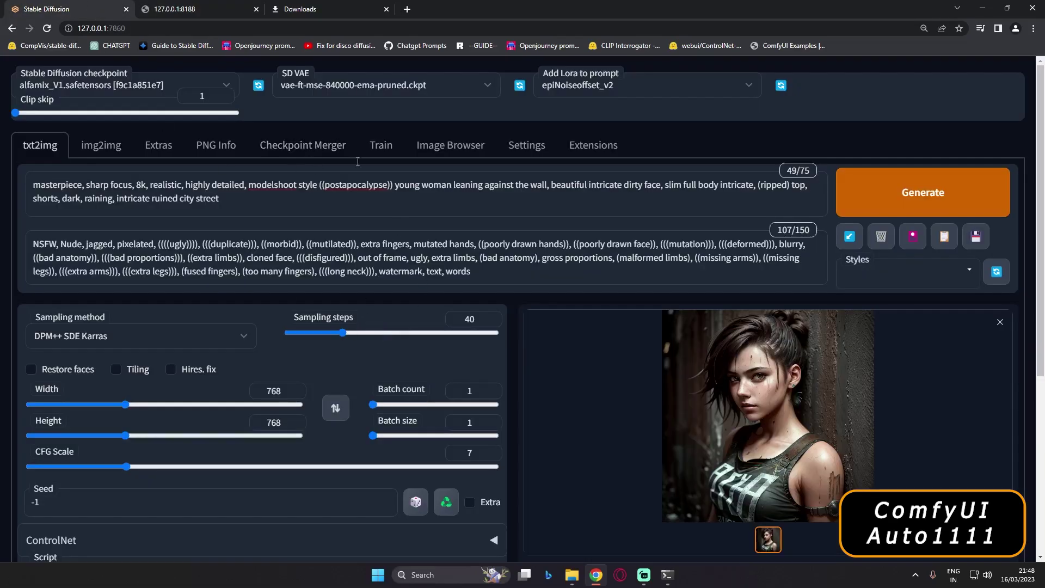
click(189, 12)
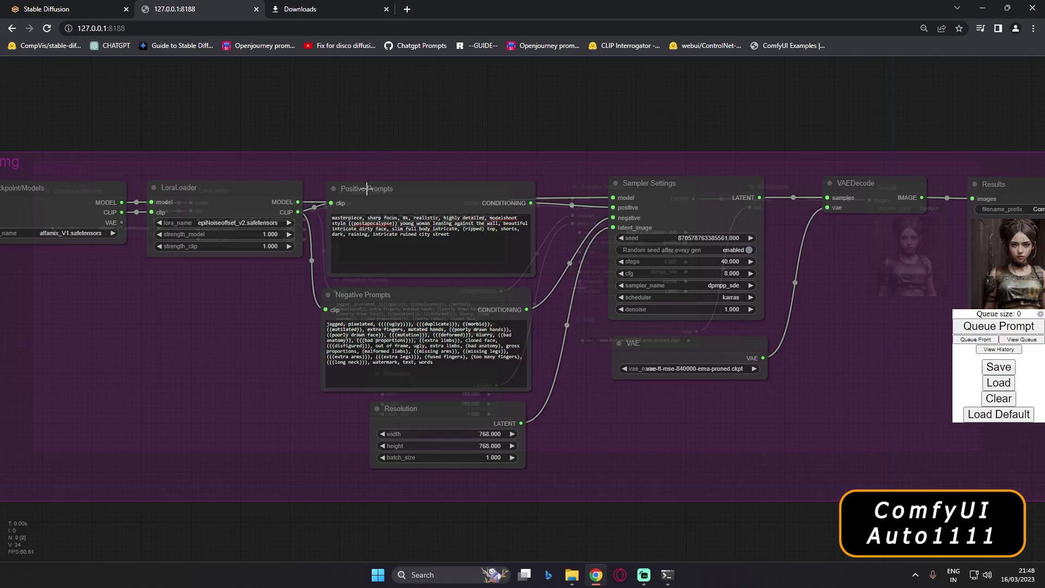
Step: Examine the whole text2img node graph in ComfyUI, from the checkpoint and LoRA loaders through the prompts and sampler to the results
scroll(376, 204, down, 2)
scroll(578, 287, up, 2)
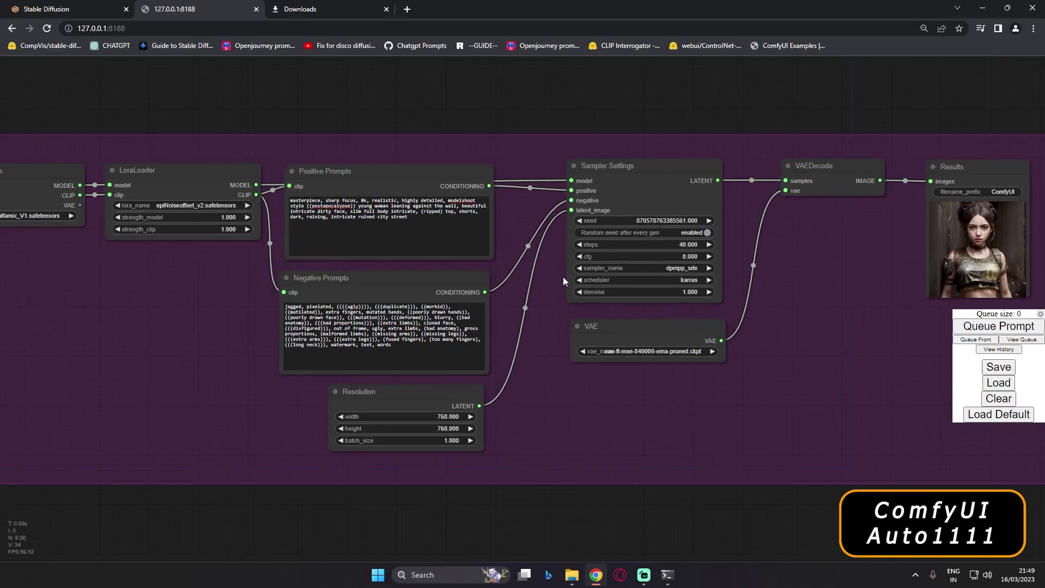
scroll(562, 276, down, 2)
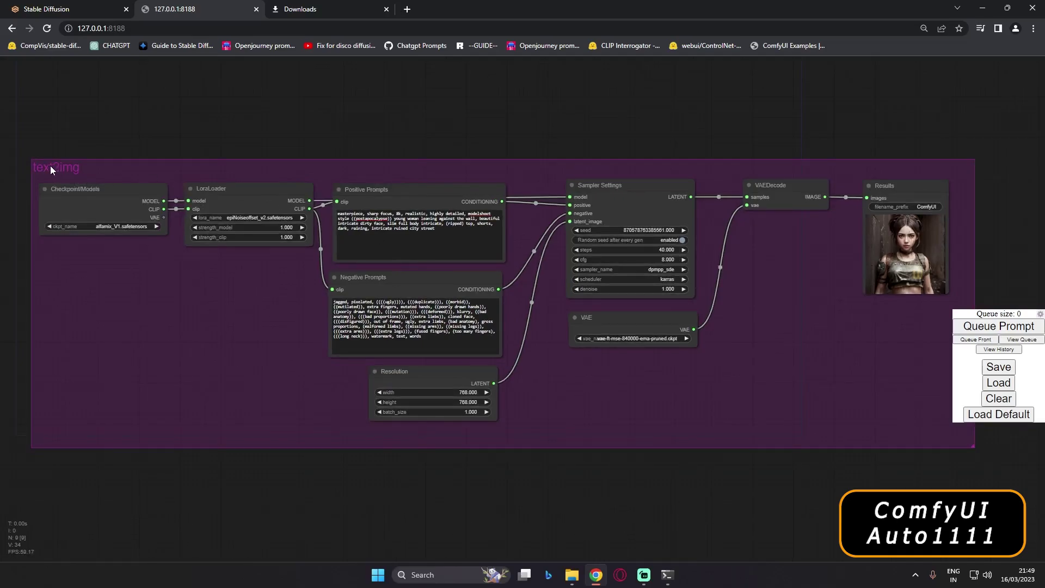
scroll(136, 163, up, 2)
drag(188, 123, 335, 129)
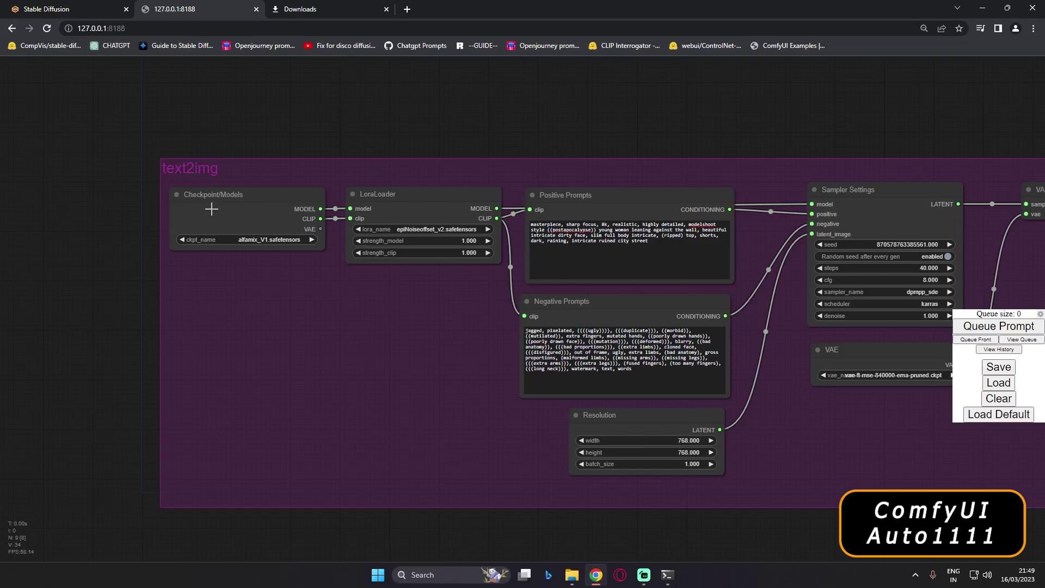
drag(682, 98, 566, 84)
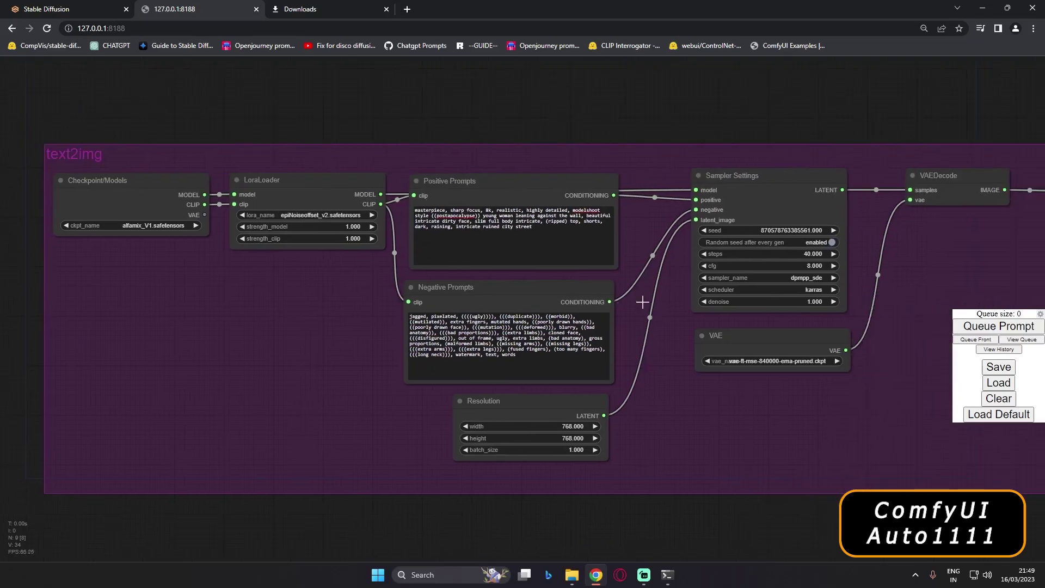
drag(729, 103, 522, 117)
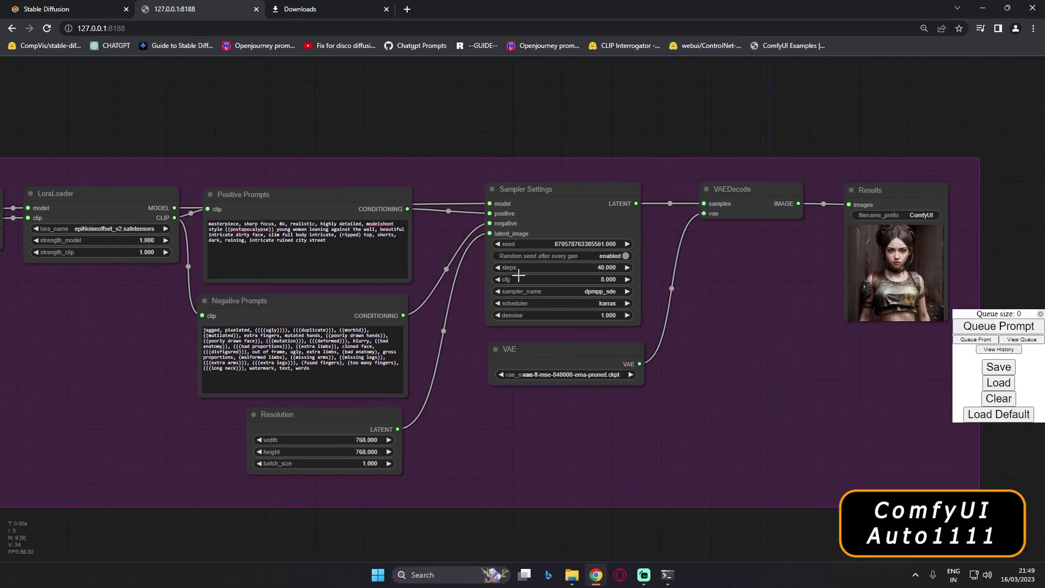
scroll(520, 267, down, 3)
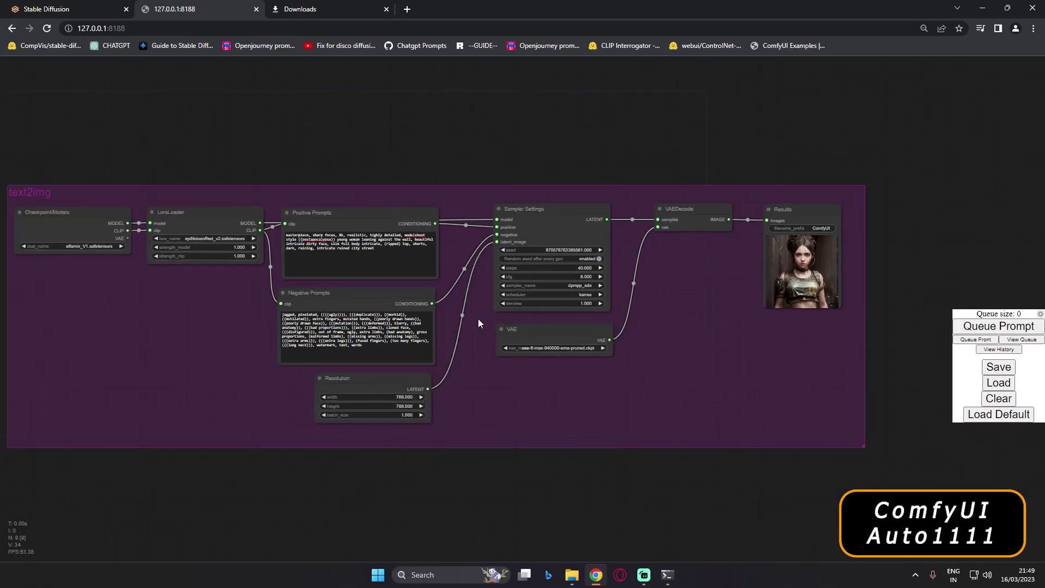
Step: Open ComfyUI's output folder in File Explorer and load the workflow embedded in ComfyUI_00047_.png onto the ComfyUI canvas
click(572, 575)
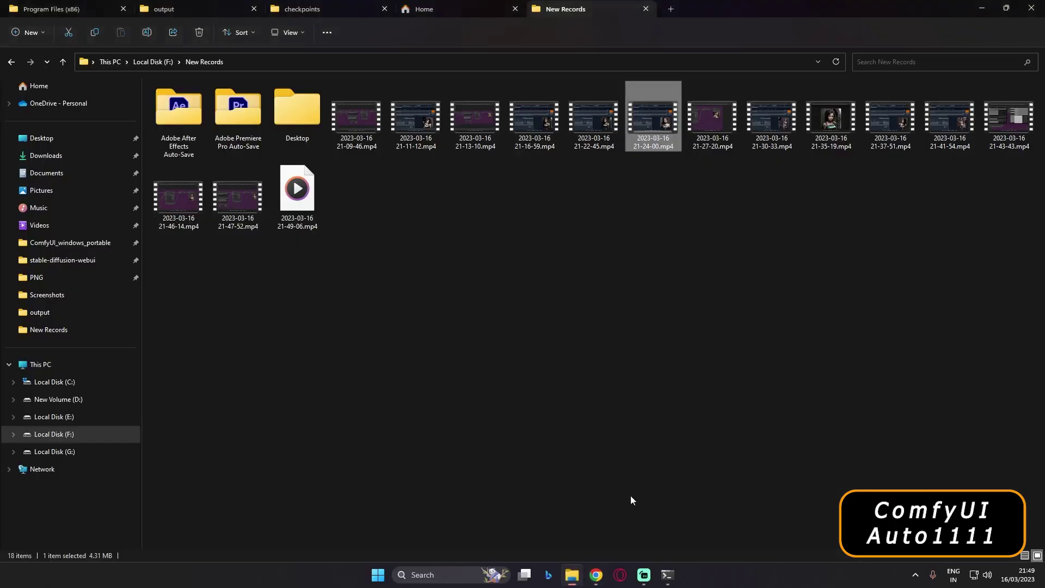
click(207, 9)
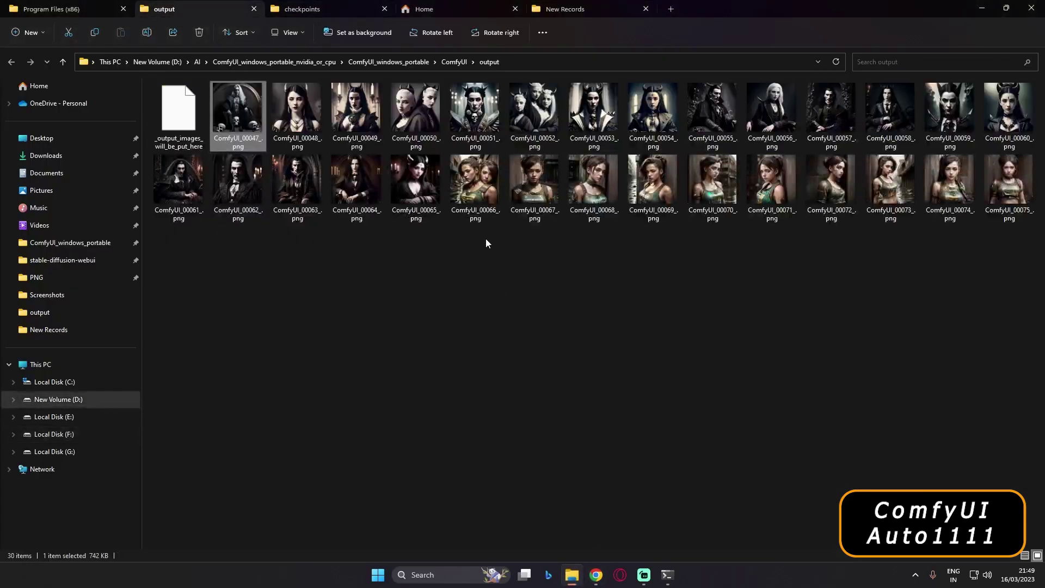
drag(232, 113, 325, 322)
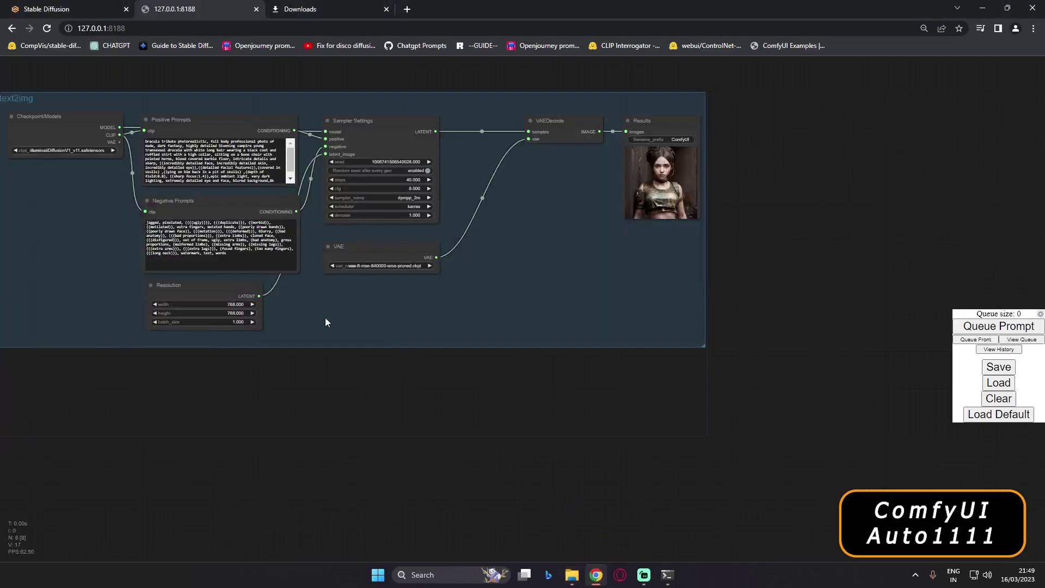
drag(233, 415, 387, 446)
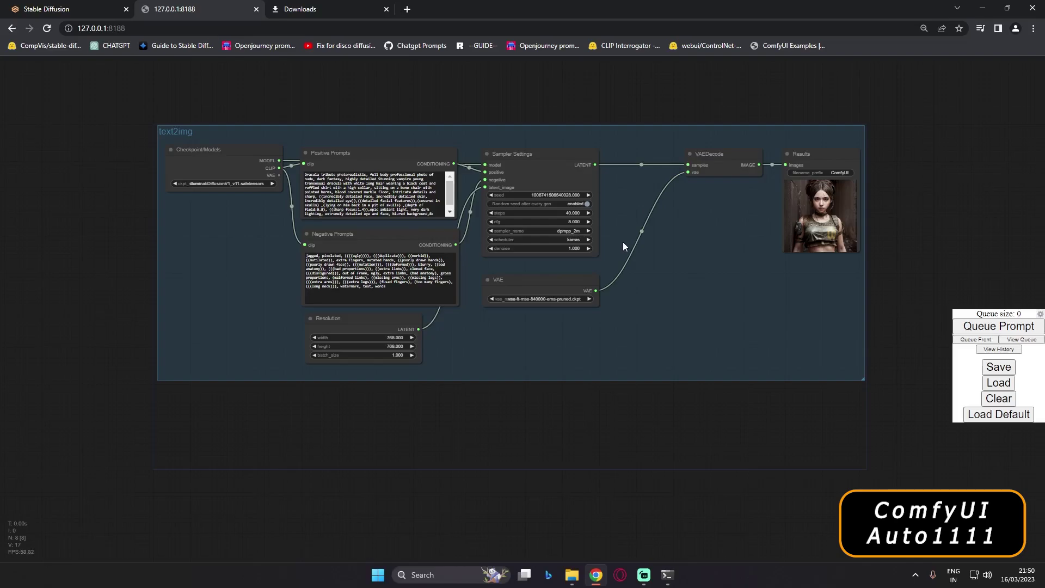
Step: Load the workflow embedded in ComfyUI_00075_.png from the output folder onto the ComfyUI canvas
click(577, 547)
drag(1014, 185, 471, 312)
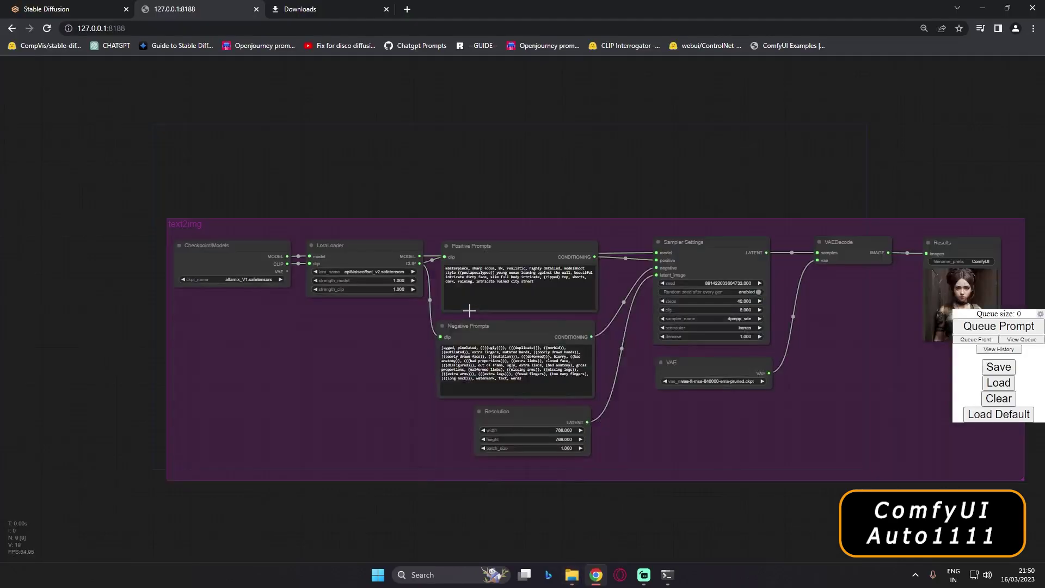
drag(637, 235, 565, 158)
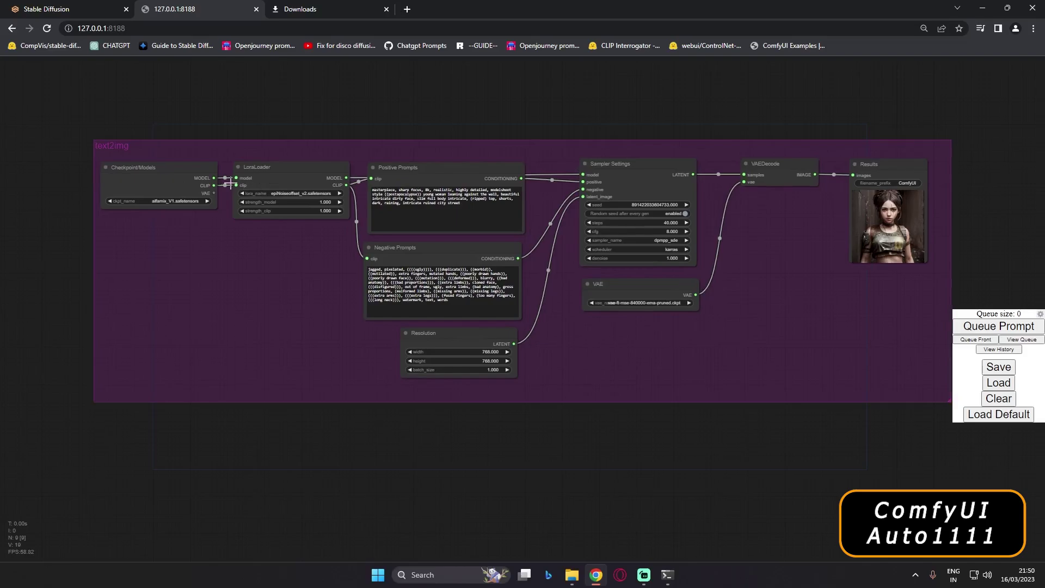
Step: Inspect the loaded text2img workflow's checkpoint, LoRA, prompt, sampler and results nodes
scroll(551, 204, up, 2)
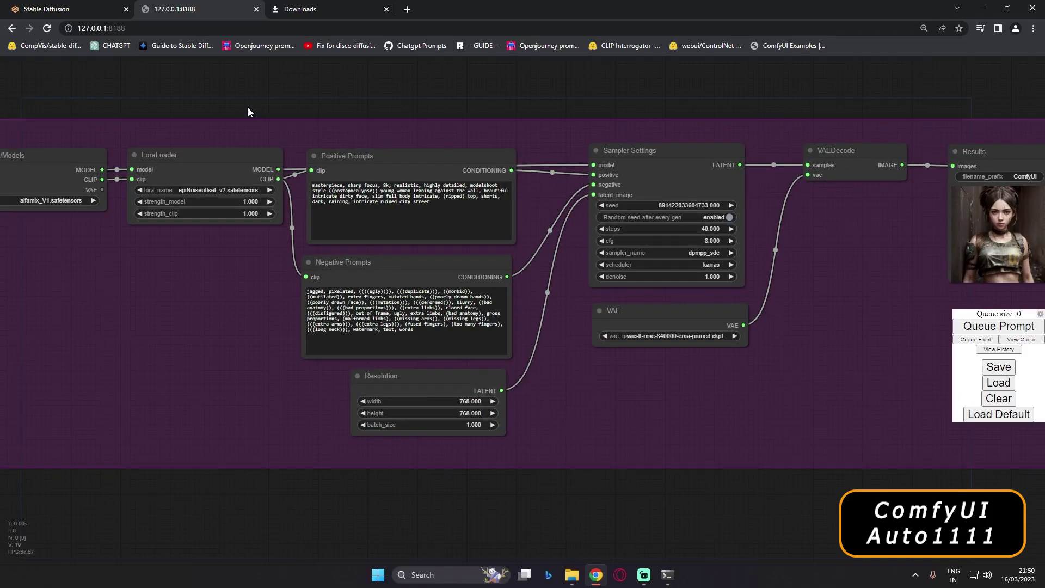
drag(209, 99, 321, 104)
scroll(808, 132, up, 1)
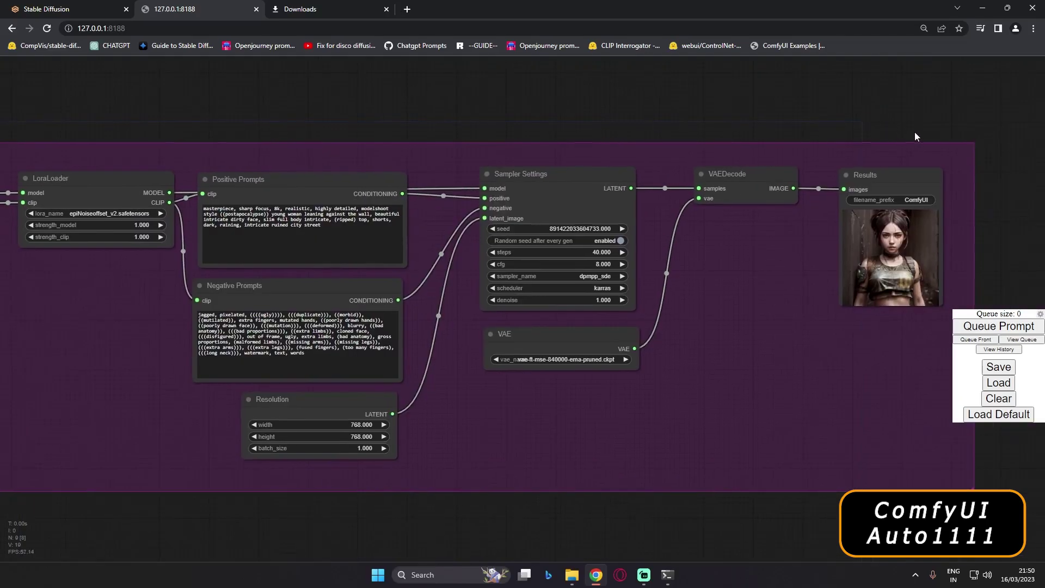
drag(915, 132, 798, 134)
drag(84, 129, 428, 102)
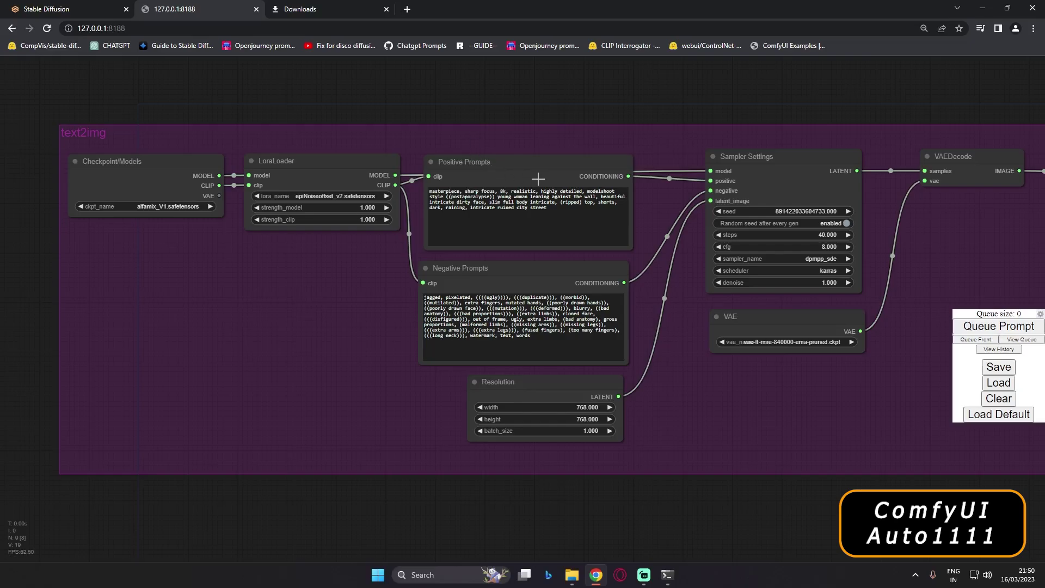
scroll(537, 126, down, 2)
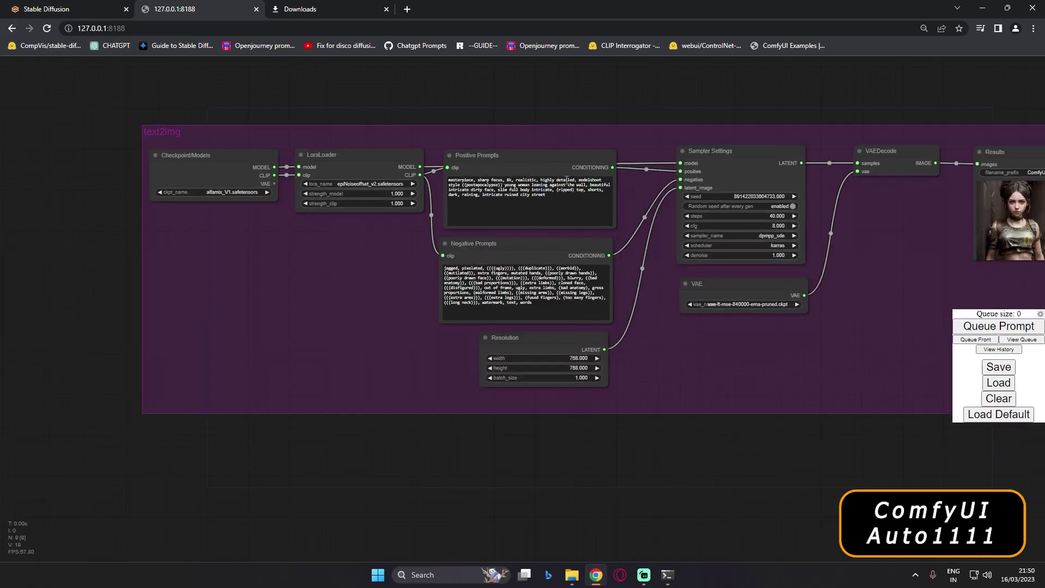